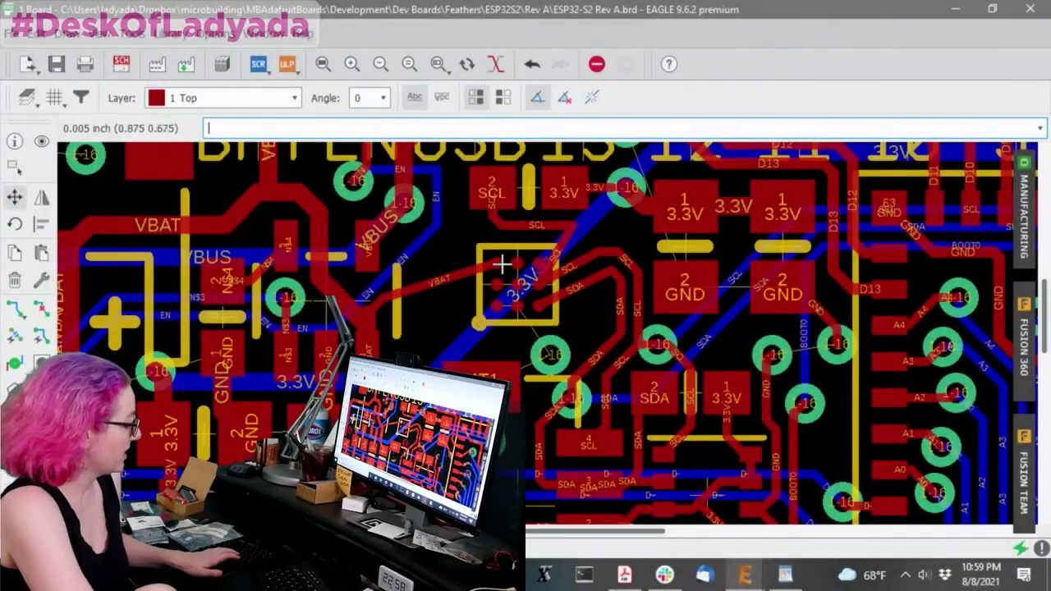
Compare the previous chip footprint on the board with the new one by undoing the recent edits and redoing them.
key("ctrl+z")
key("ctrl+z")
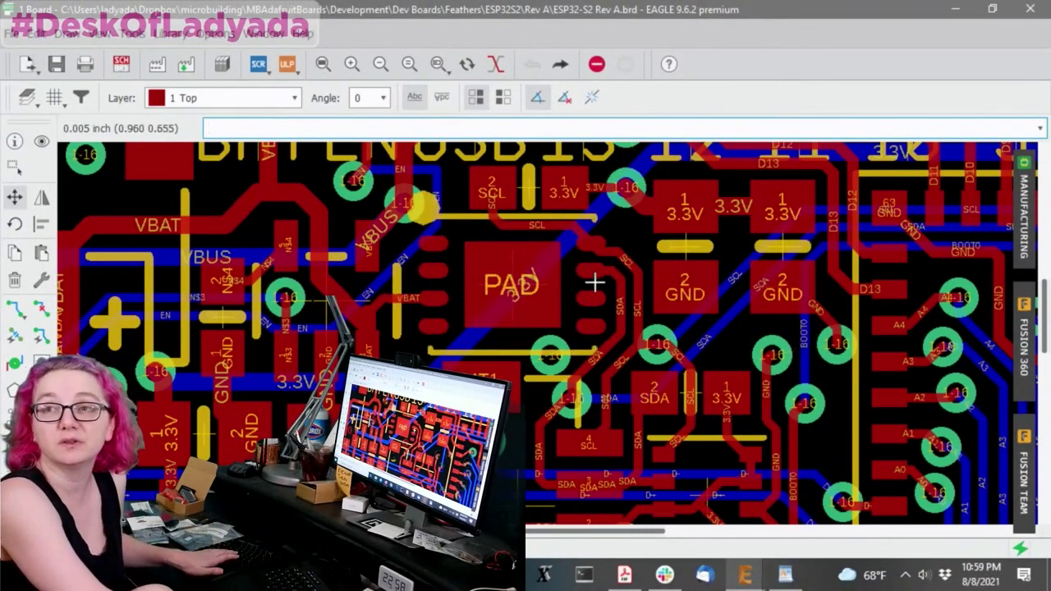
key("ctrl+y")
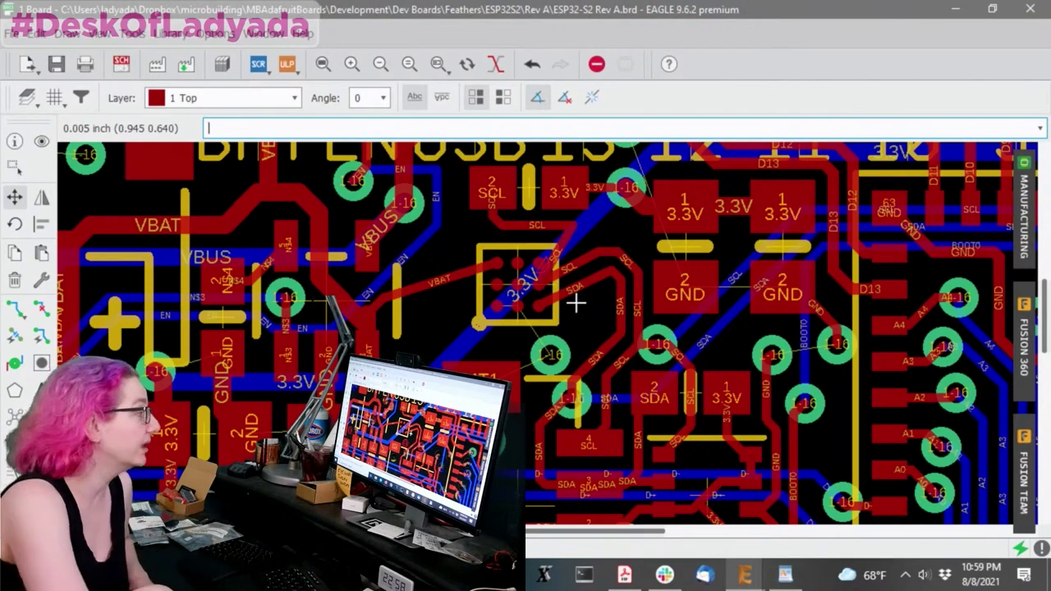
Switch to the Digi-Key results in the browser and open the product page of the 8WDFN battery monitor LC709203FQH-04TWG.
key("alt+Tab")
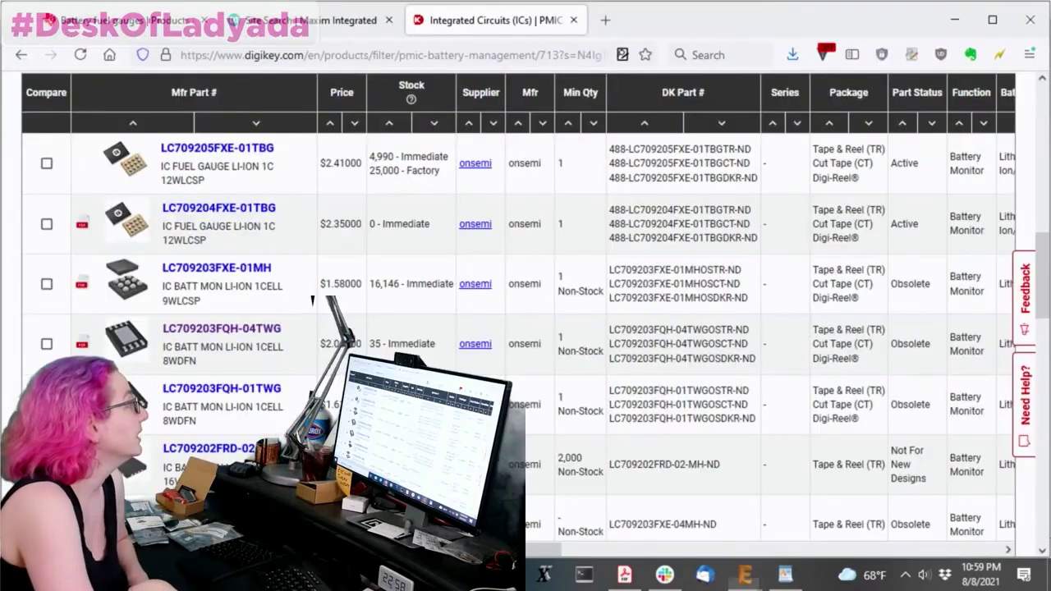
scroll(452, 206, "up", 5)
scroll(451, 206, "down", 3)
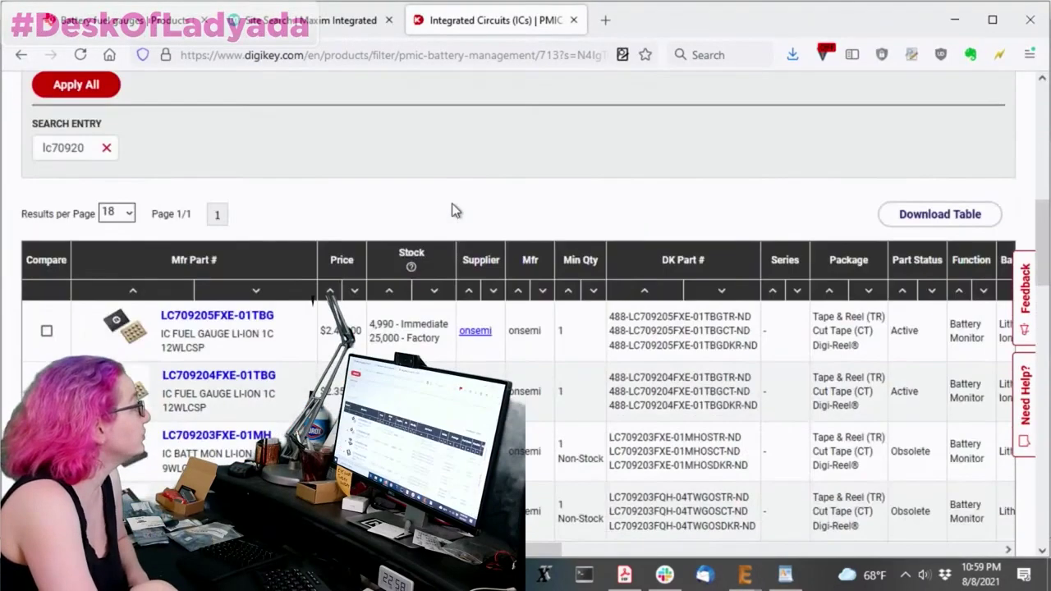
scroll(456, 211, "down", 2)
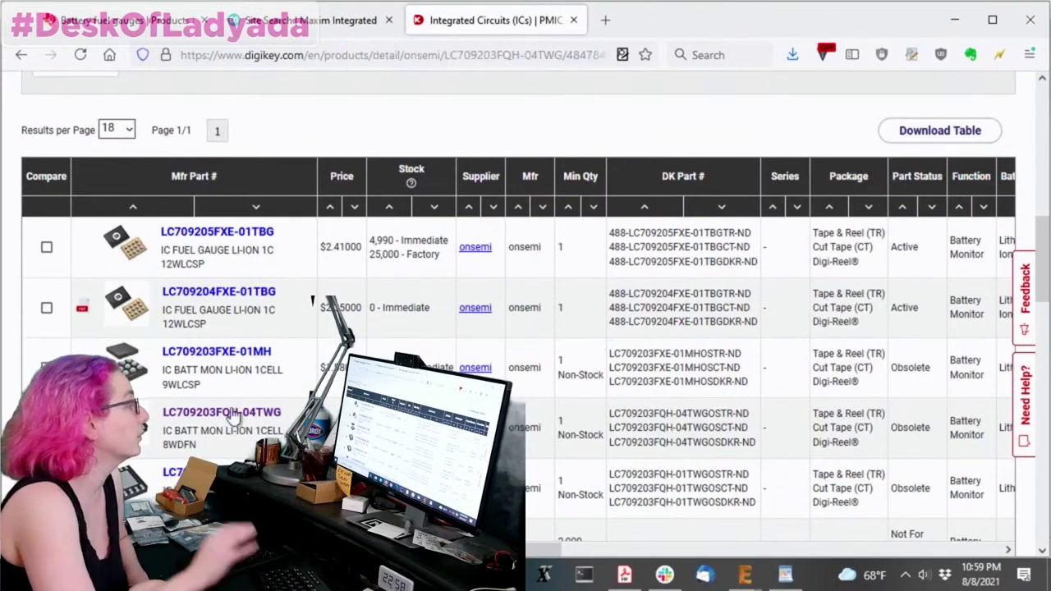
left_click(232, 410)
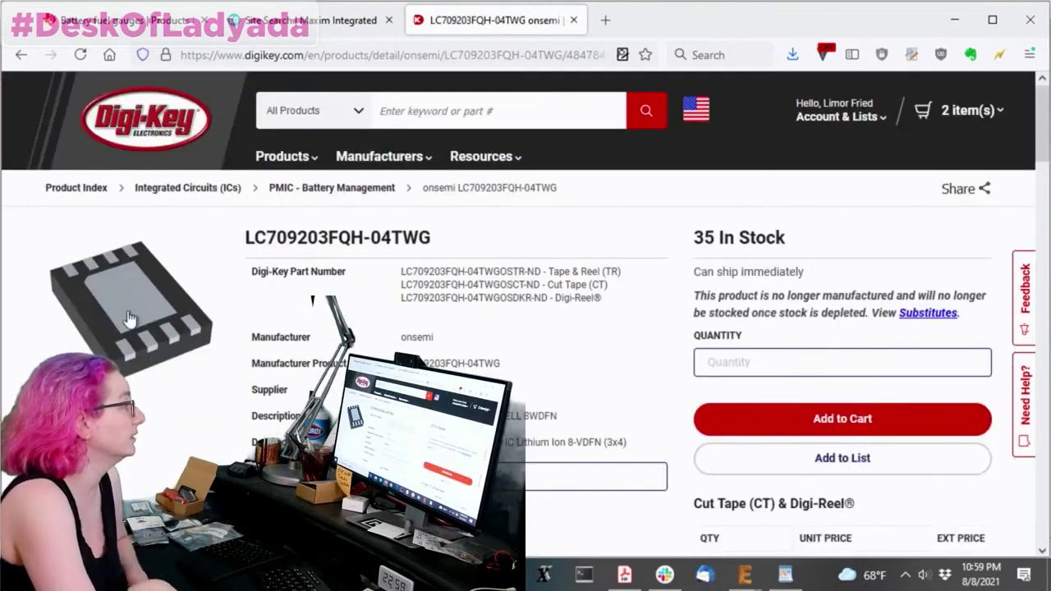
Review the listed substitutes and suggested alternatives for the obsolete LC709203FQH-04TWG.
scroll(329, 312, "down", 2)
left_click_drag(695, 212, 910, 240)
left_click(927, 230)
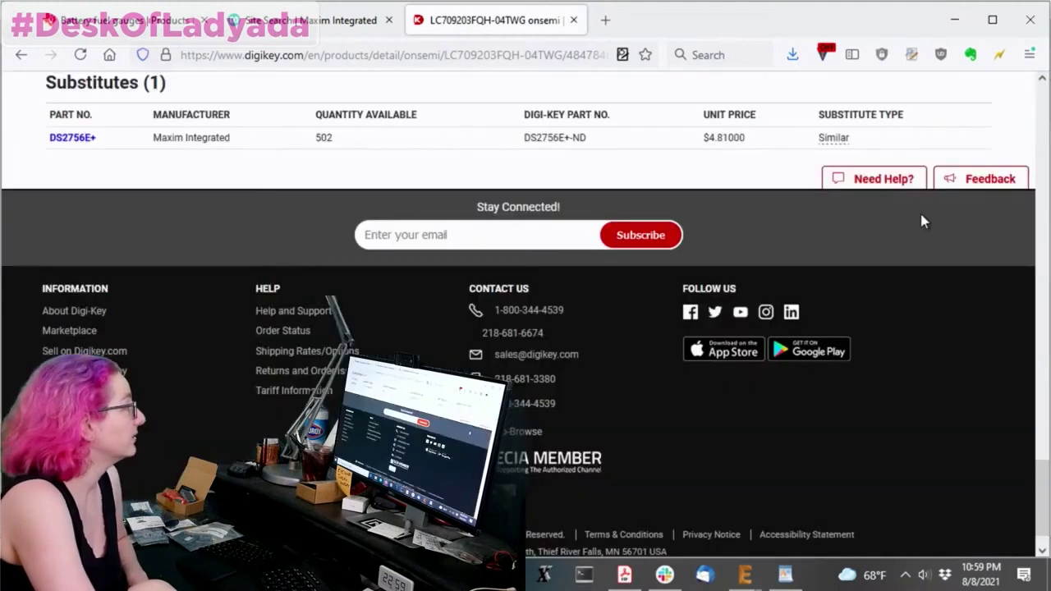
scroll(321, 246, "up", 2)
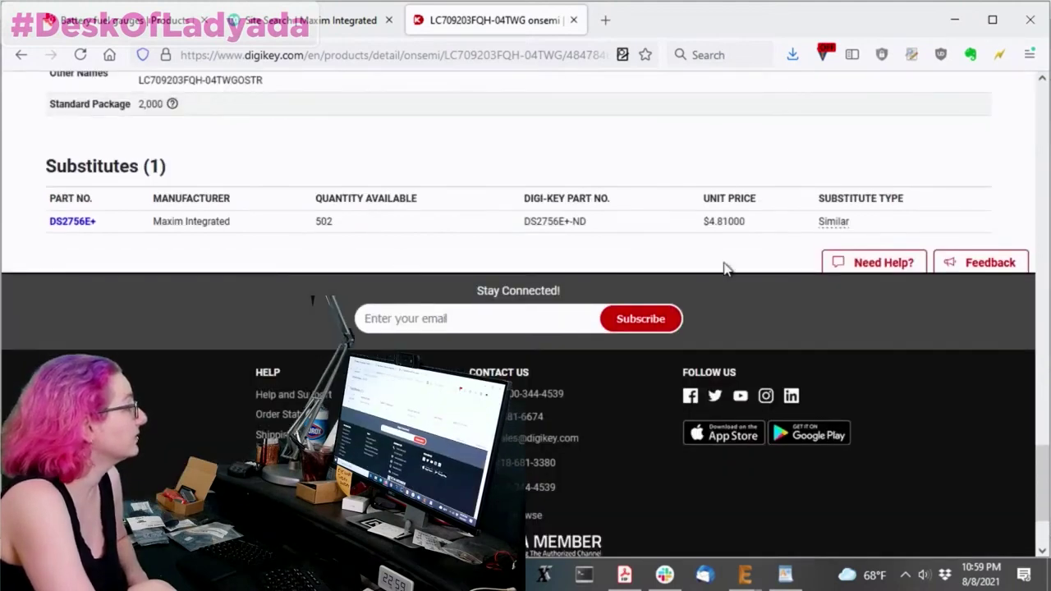
scroll(731, 270, "up", 5)
scroll(735, 272, "up", 8)
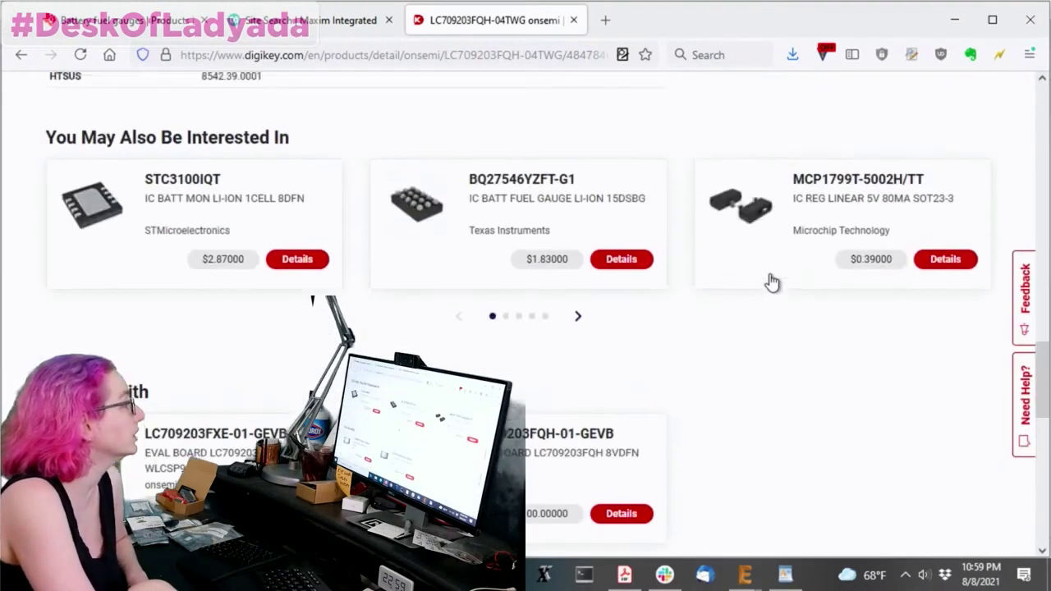
scroll(772, 280, "up", 10)
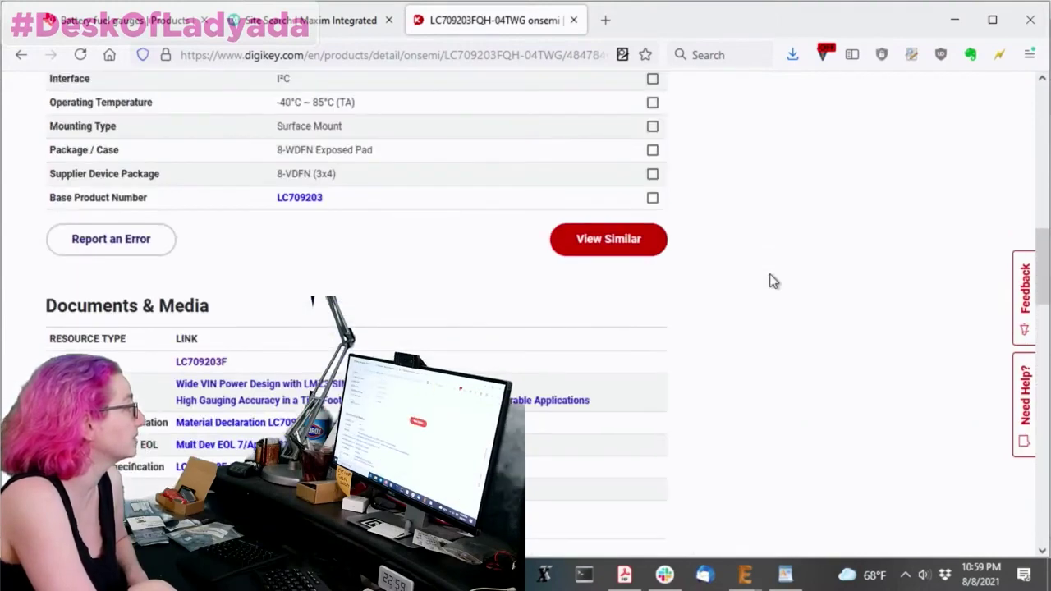
View similar parts matching Battery Monitor function, Lithium Ion chemistry, 1 cell, I²C interface and Surface Mount mounting.
scroll(776, 279, "down", 4)
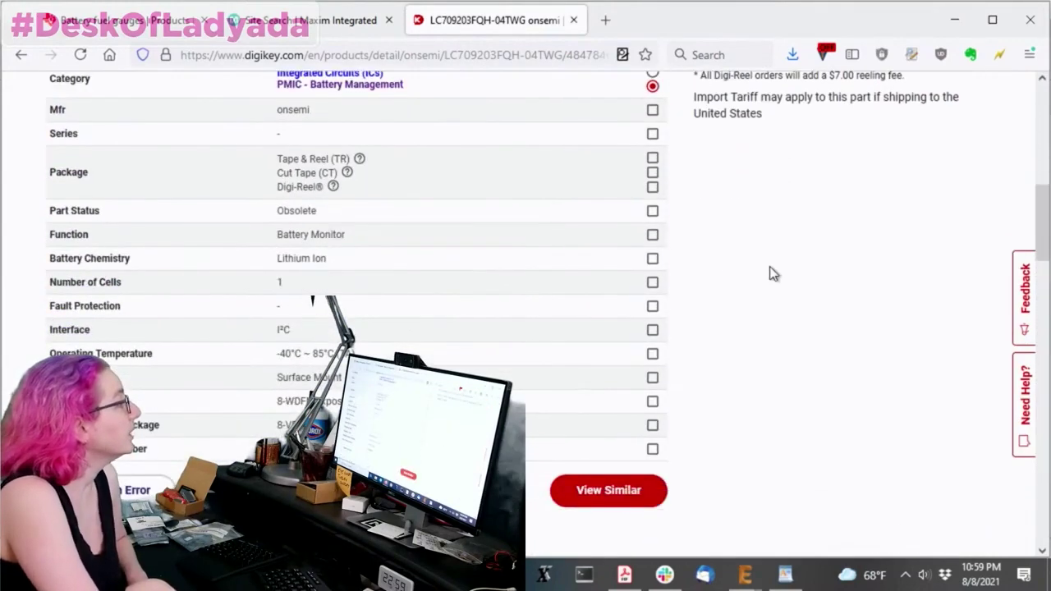
left_click(652, 235)
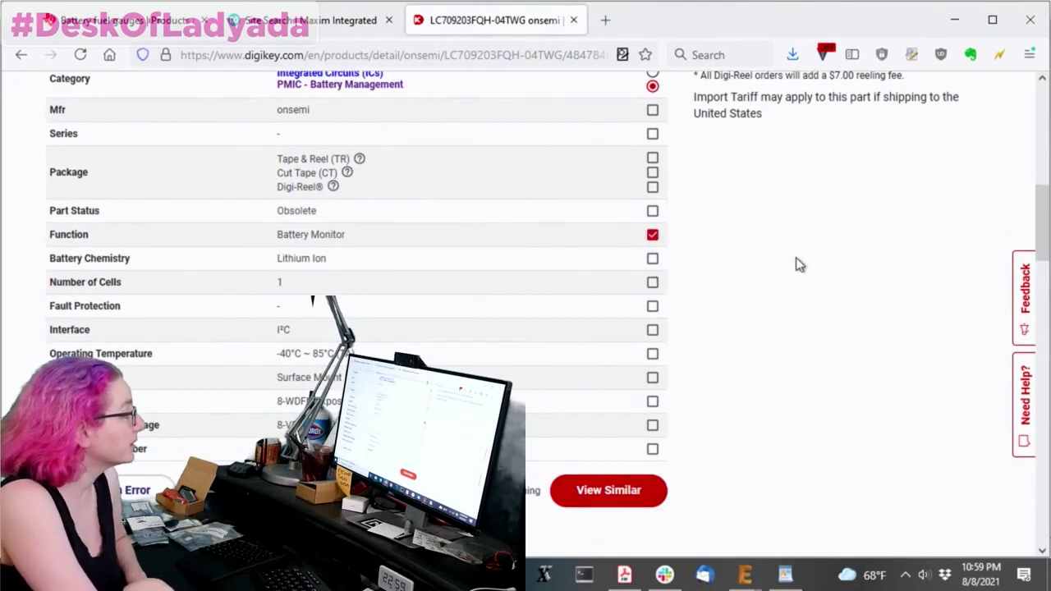
left_click(652, 258)
left_click(652, 281)
scroll(710, 319, "down", 1)
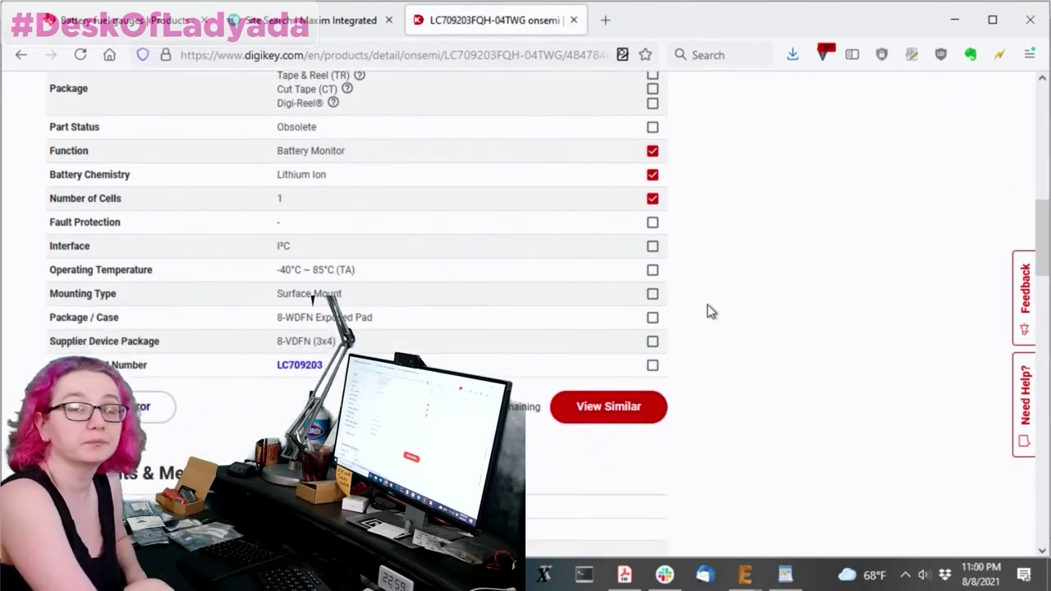
left_click(653, 247)
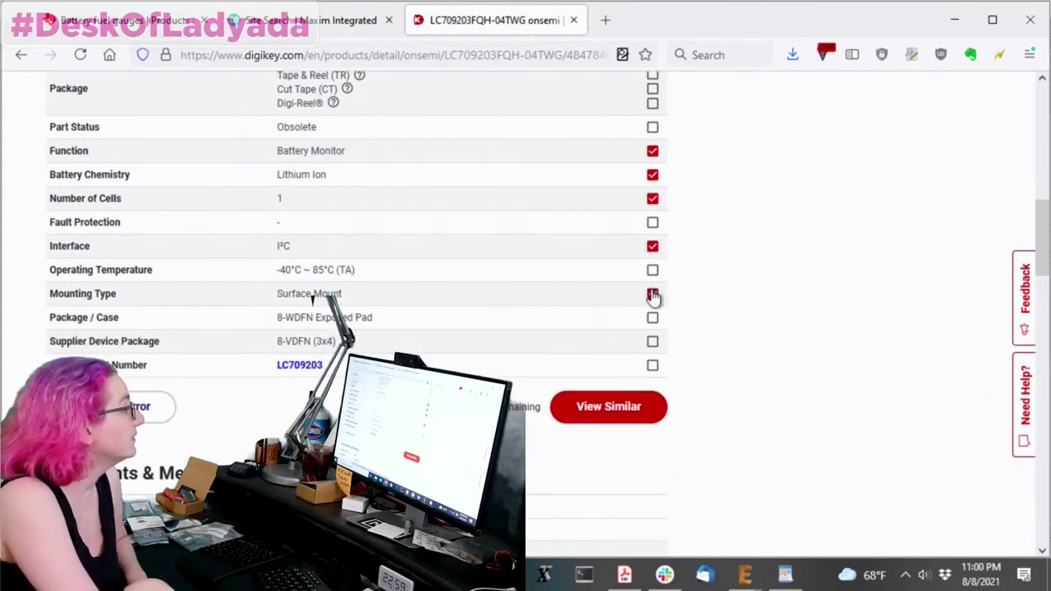
scroll(513, 292, "up", 2)
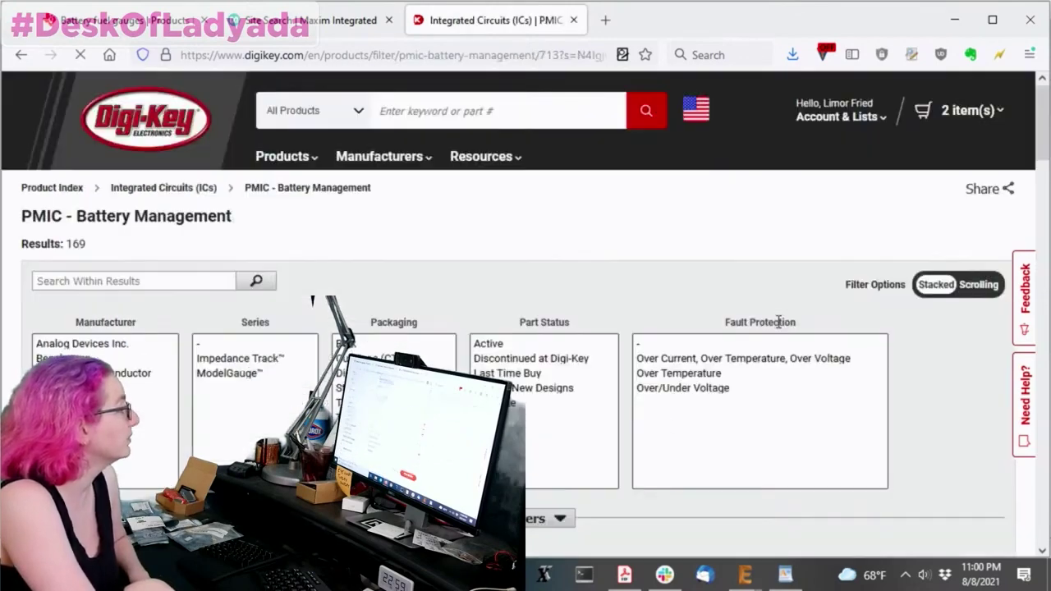
Exclude marketplace products from the results and show prices at a quantity of 5000.
scroll(854, 277, "down", 5)
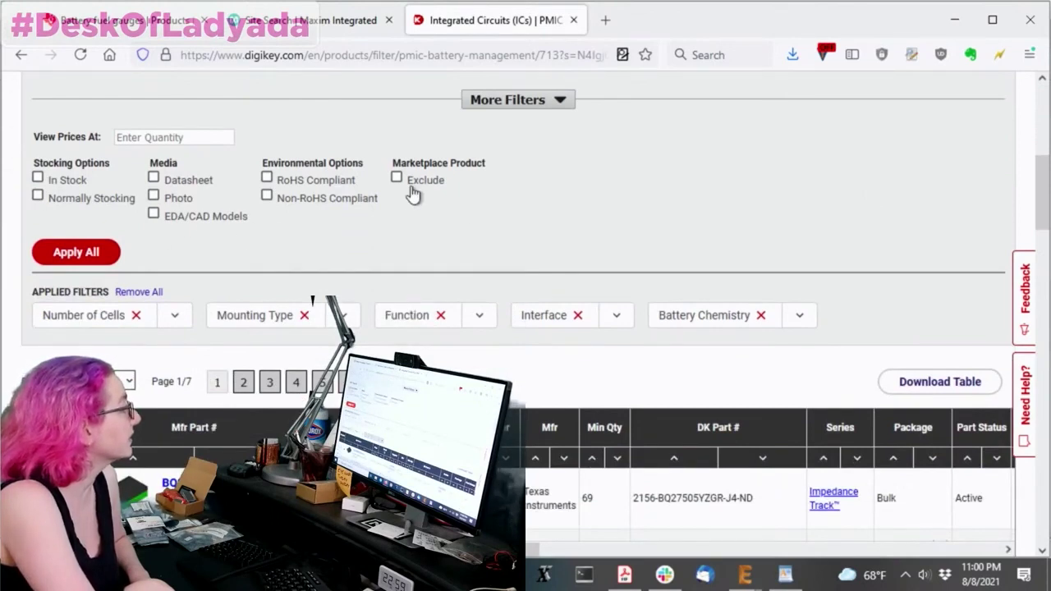
left_click(80, 251)
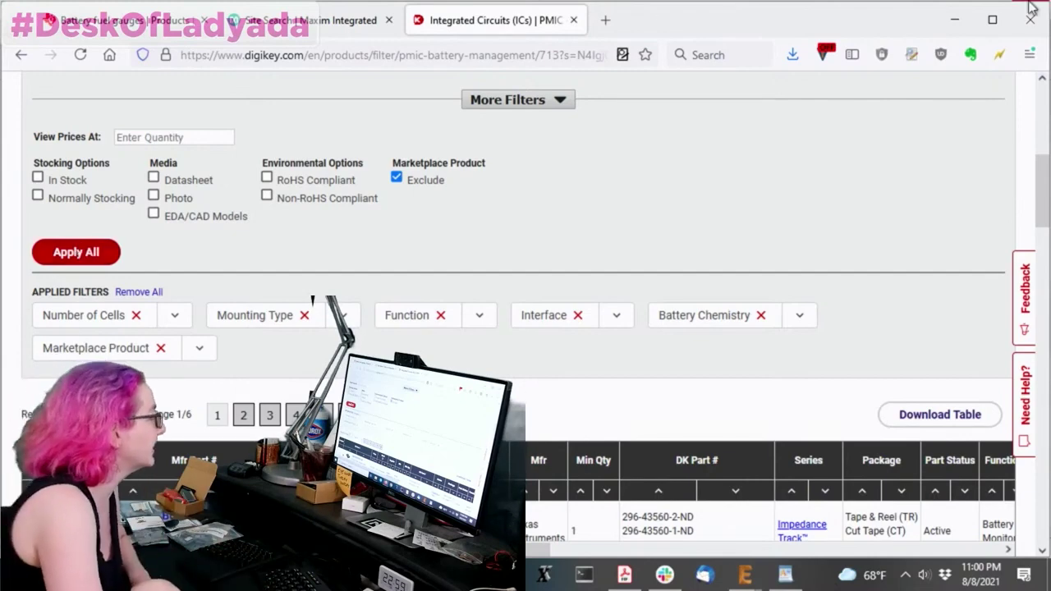
scroll(635, 204, "down", 1)
scroll(635, 205, "up", 1)
left_click(153, 137)
type("5000")
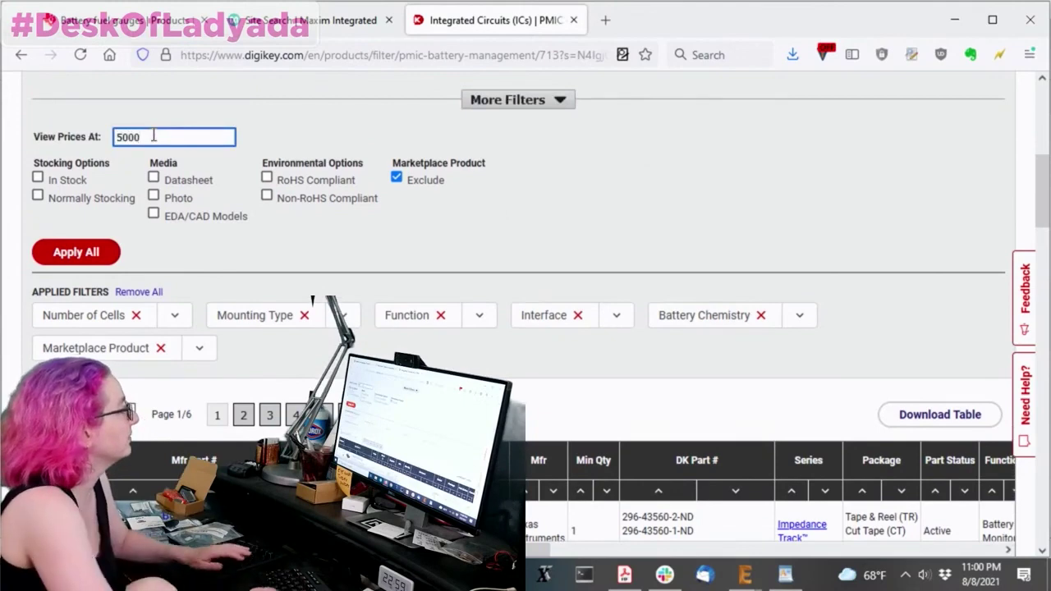
left_click(56, 256)
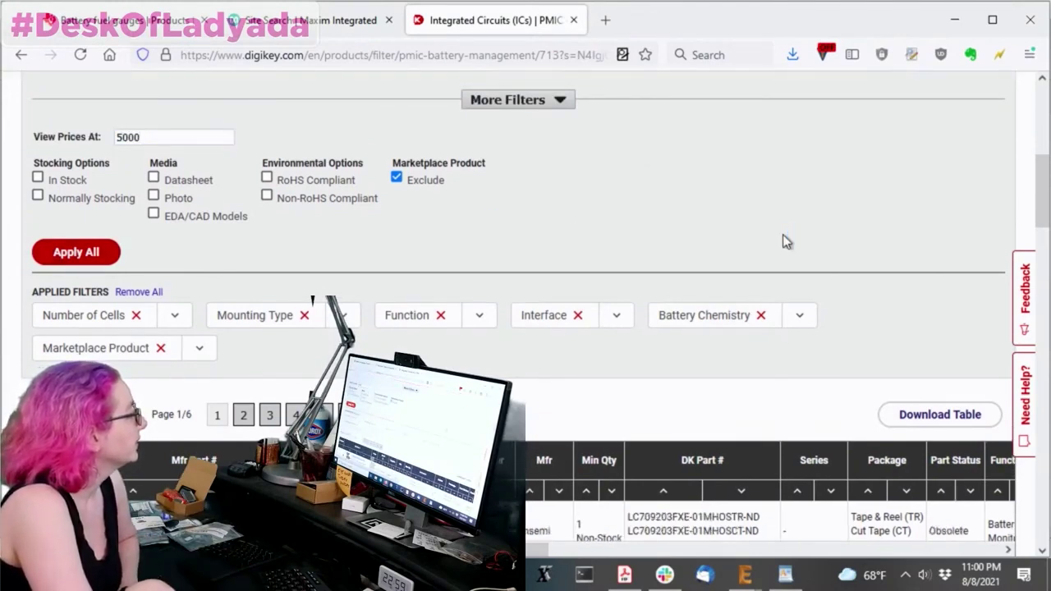
Examine the package photos and stock of the LC709203FXE-01MH and LC709203FQH-01TWG in the results.
scroll(782, 235, "down", 2)
scroll(782, 234, "down", 2)
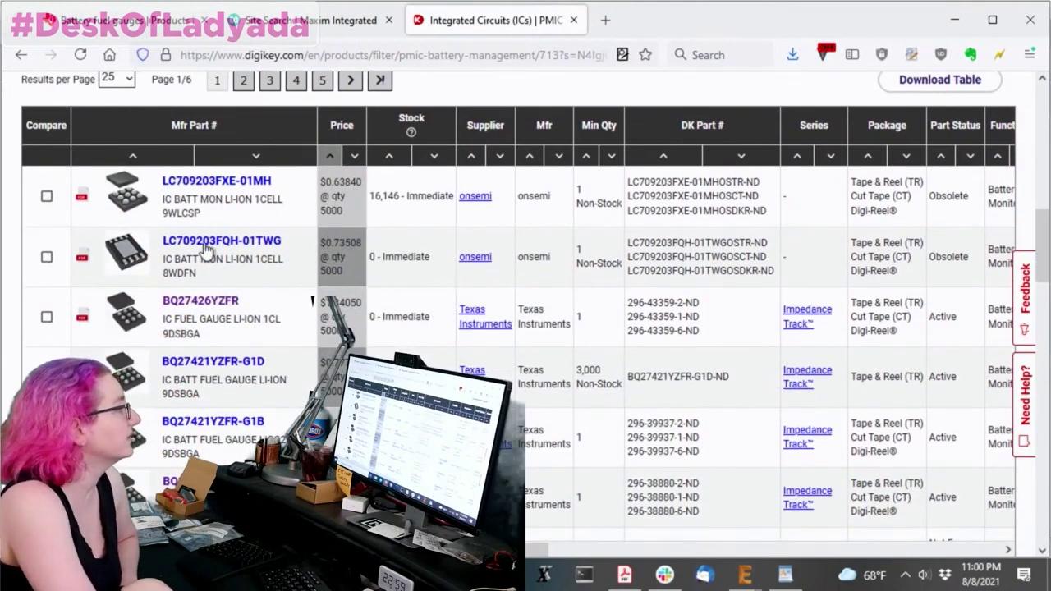
mouse_move(129, 182)
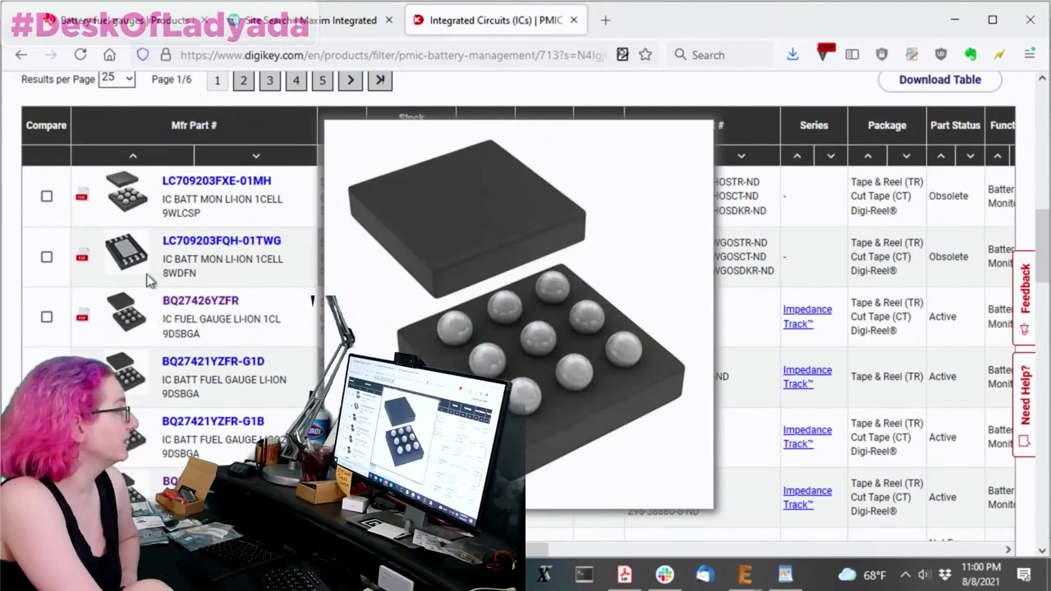
mouse_move(129, 253)
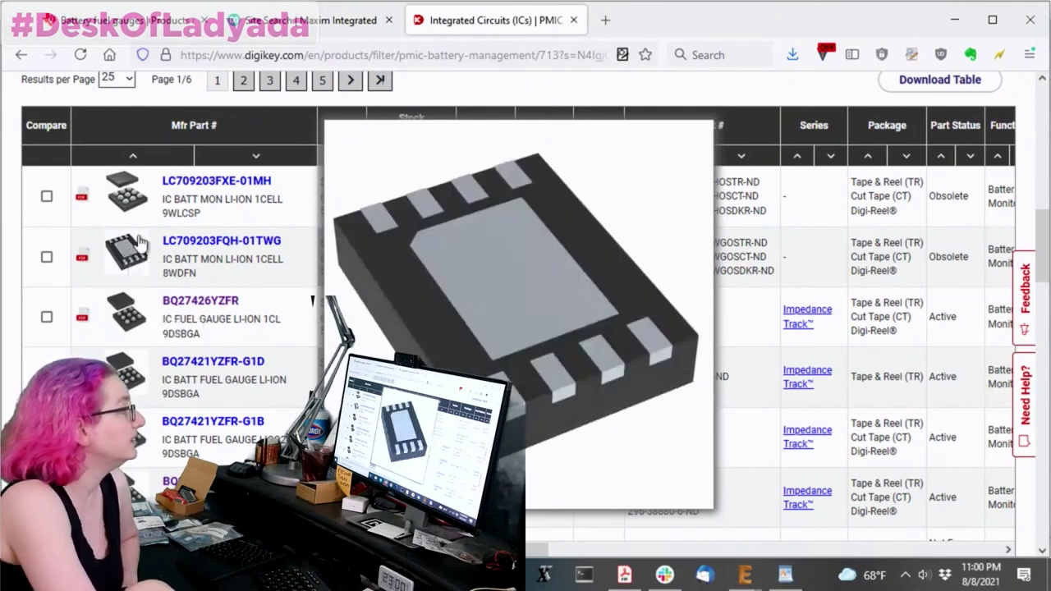
left_click_drag(434, 258, 377, 262)
left_click(370, 205)
left_click_drag(370, 205, 458, 202)
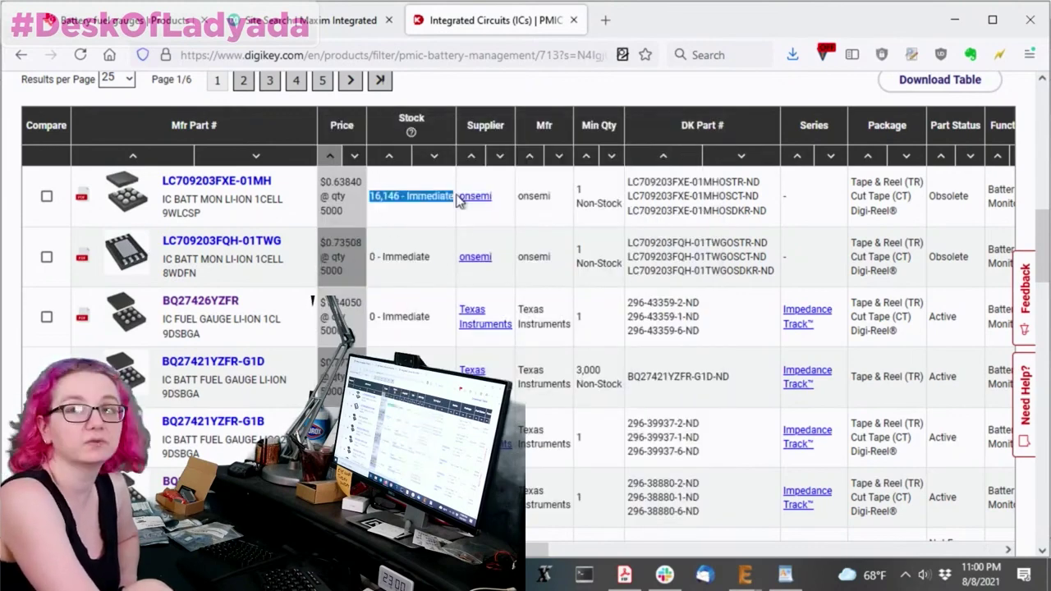
left_click(393, 232)
Check the estimated ship date for 900 pieces of the BQ27426YZFR on its product page, and return to the results.
scroll(401, 227, "down", 2)
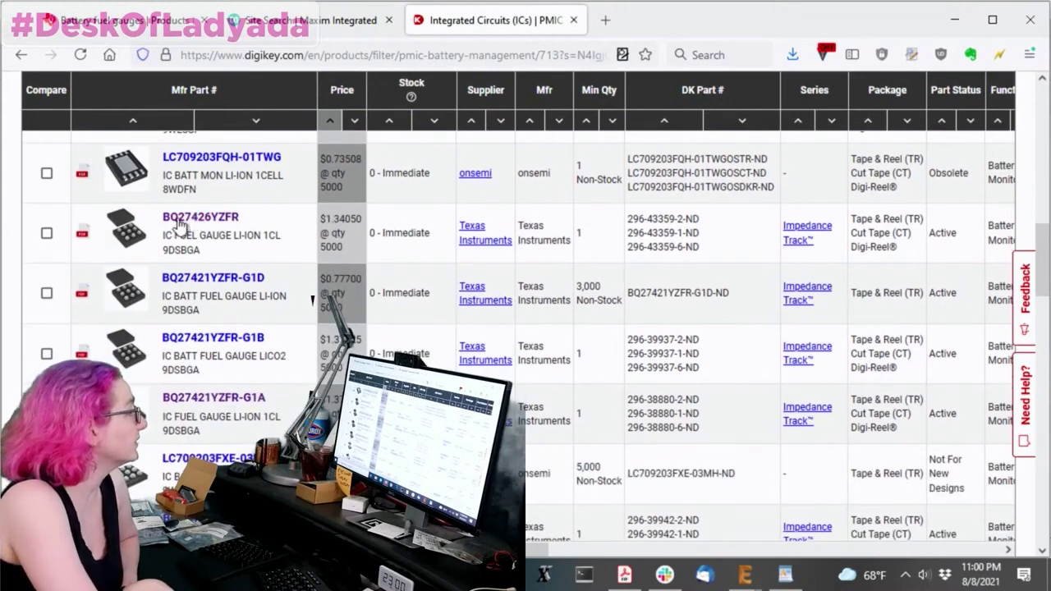
left_click(206, 218)
scroll(957, 292, "down", 2)
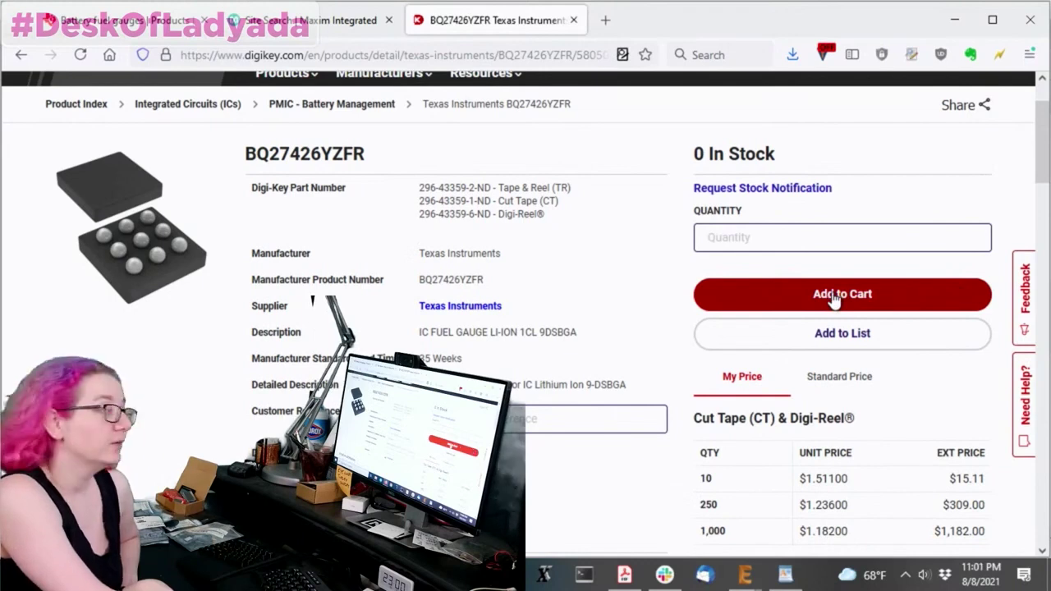
left_click(726, 236)
type("900")
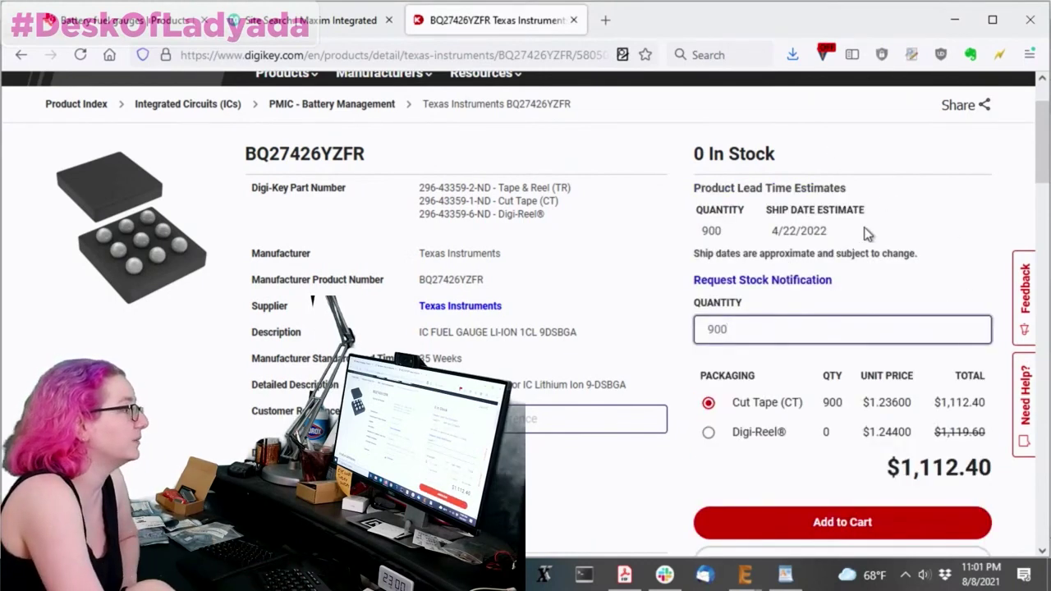
left_click_drag(866, 233, 714, 234)
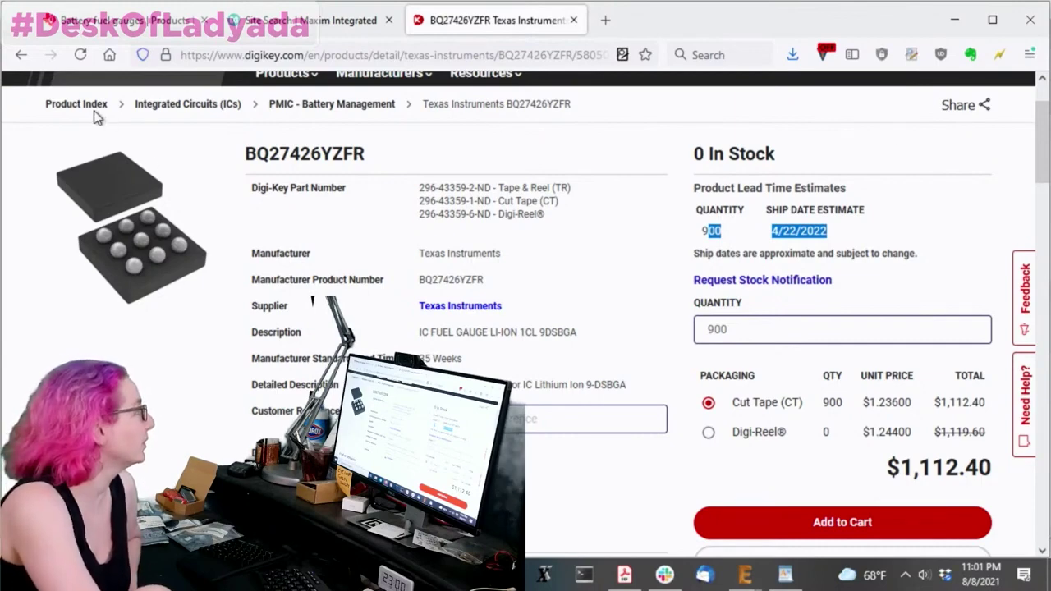
left_click(22, 56)
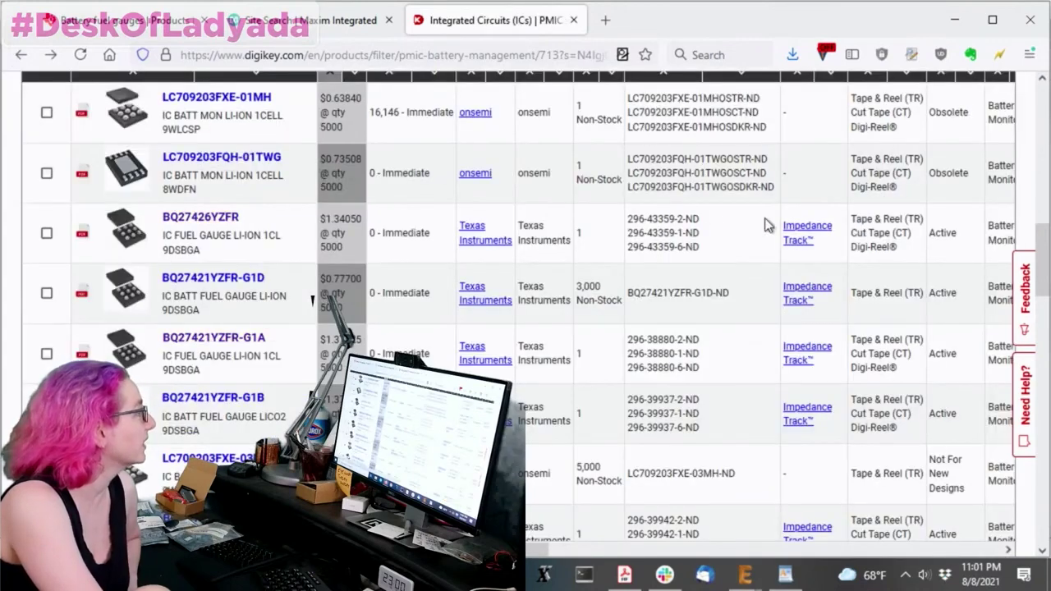
Check the estimated ship date for 3000 pieces of the BQ27421YZFR-G1D on its product page, and return to the results.
left_click(236, 279)
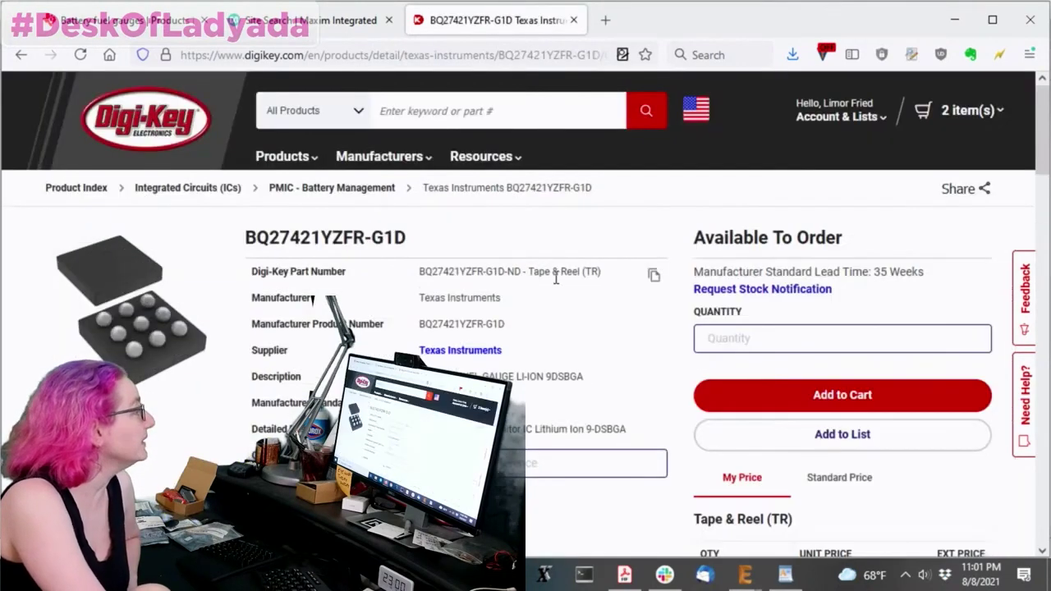
left_click(762, 338)
type("9")
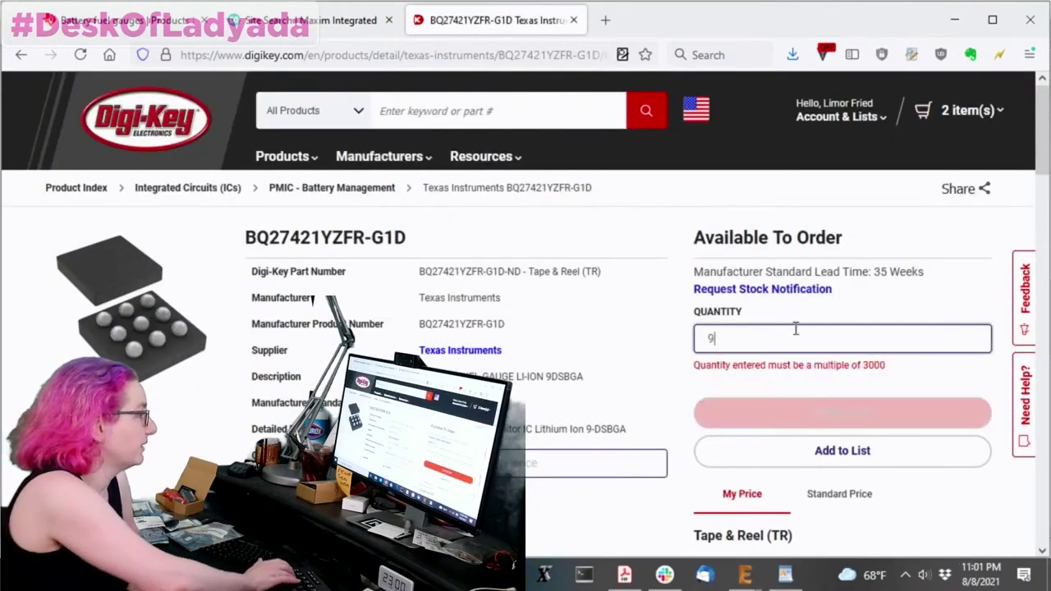
type("00")
key("BackSpace")
key("BackSpace")
key("BackSpace")
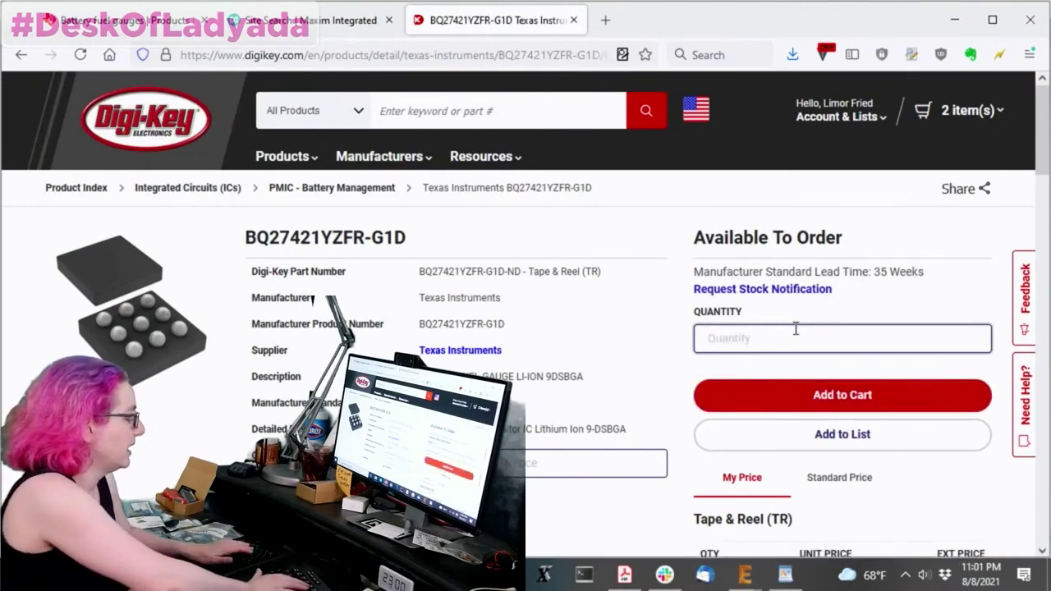
type("3000")
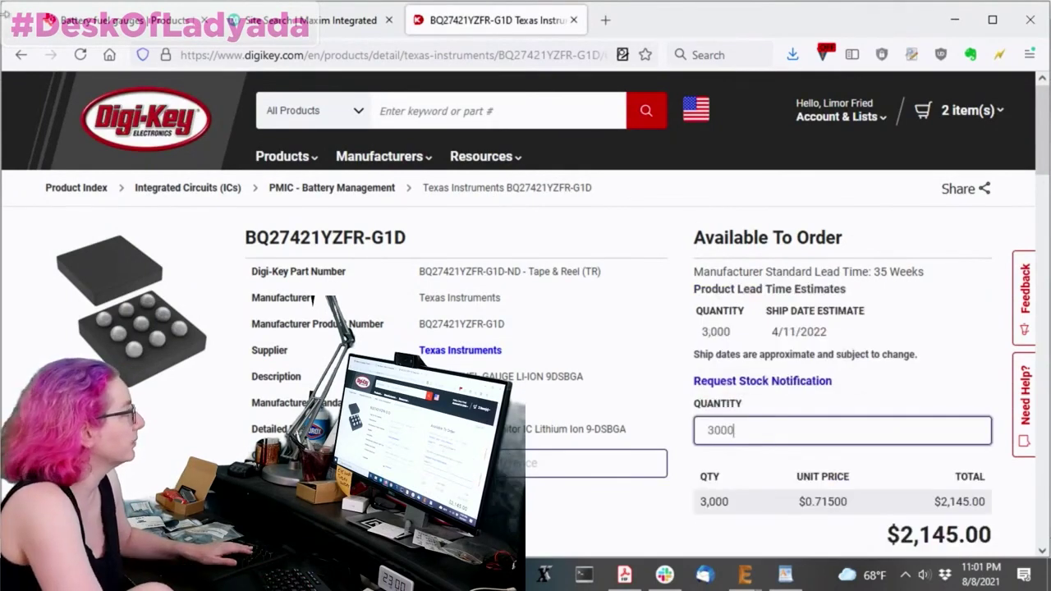
key("alt+Left")
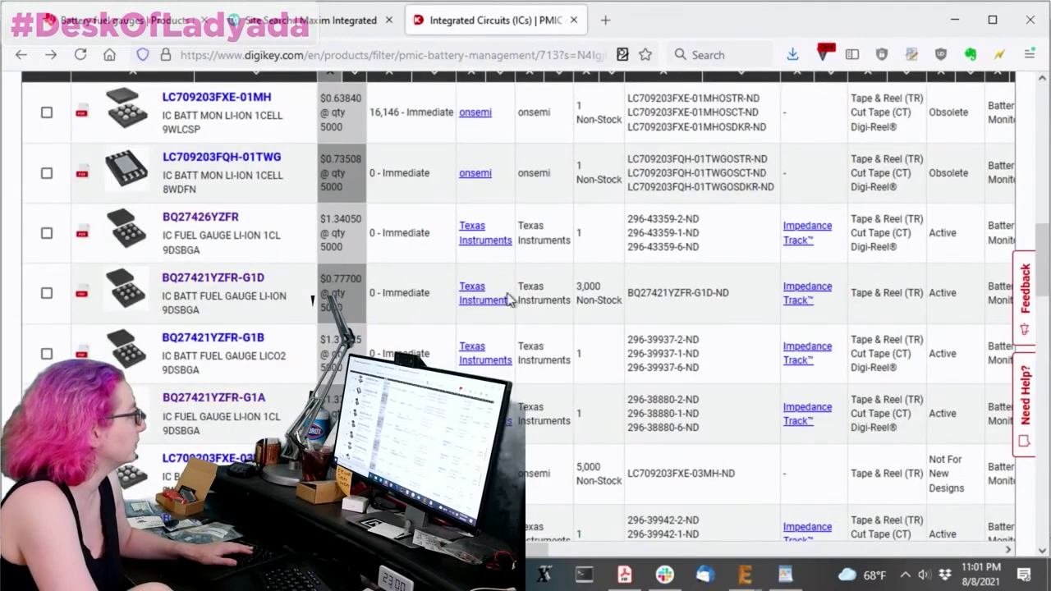
Check the estimated ship date for 1000 pieces of the BQ27441DRZR-G1B on its product page, and return to the results.
scroll(518, 300, "down", 2)
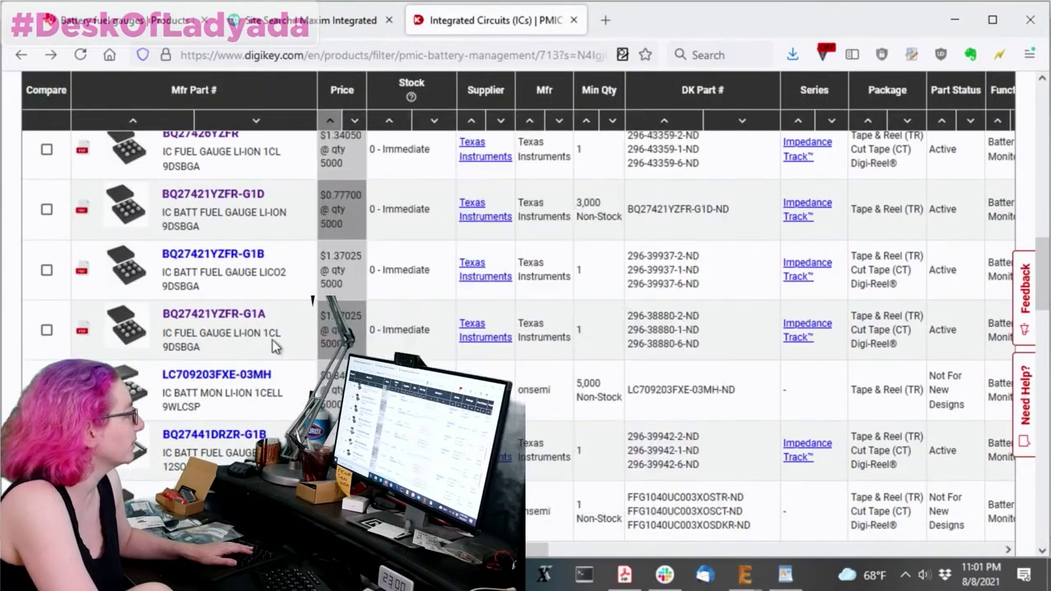
scroll(275, 345, "down", 2)
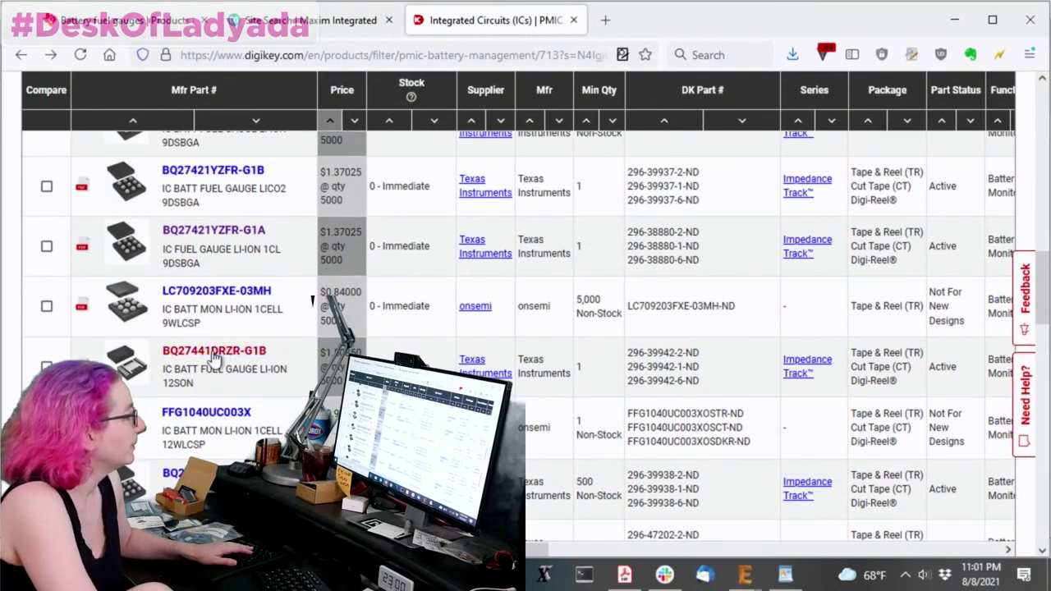
left_click(215, 353)
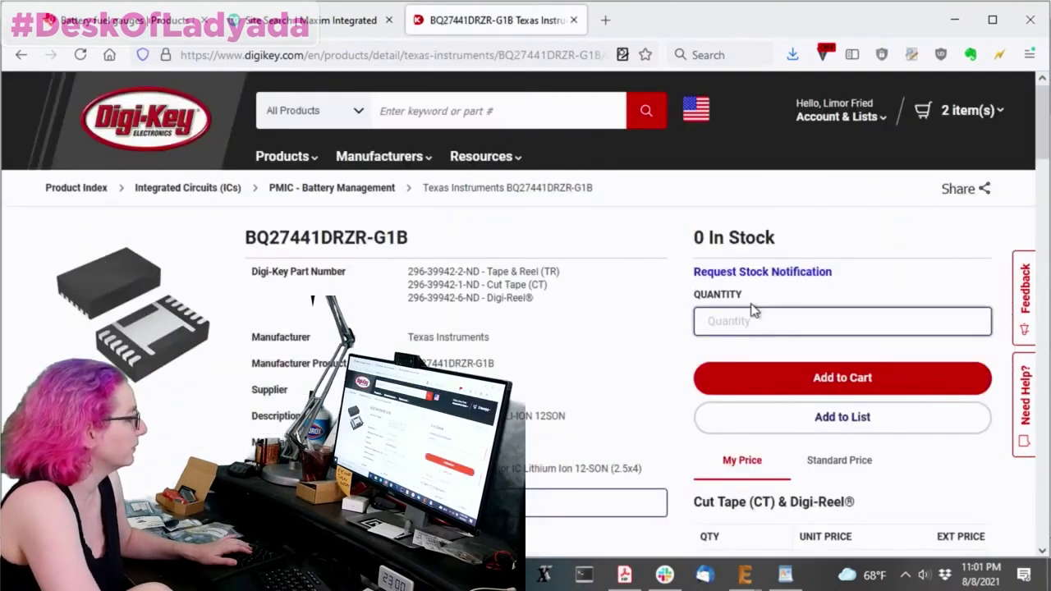
type("1000")
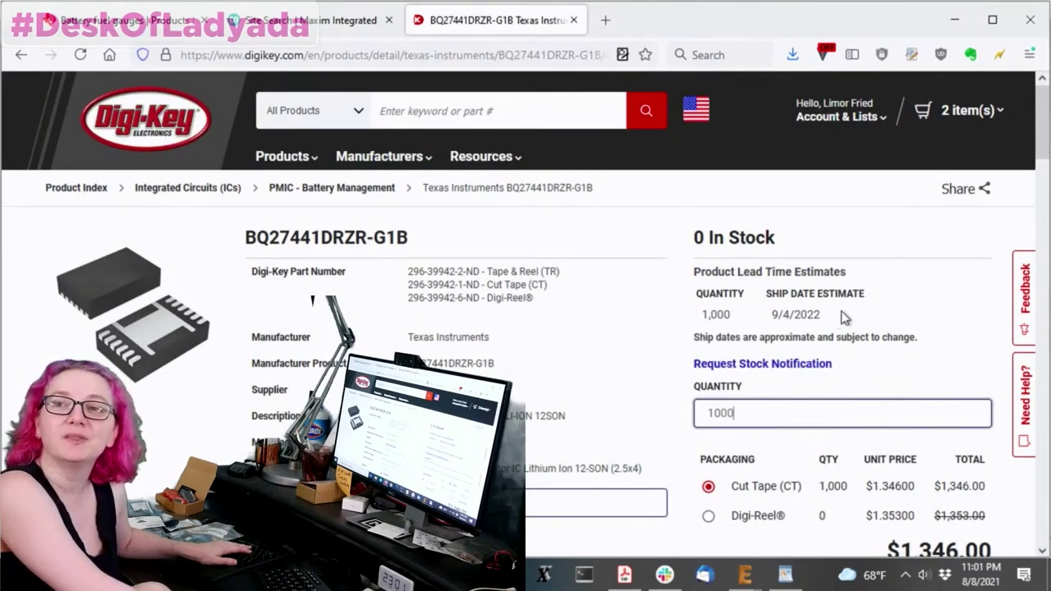
left_click(21, 54)
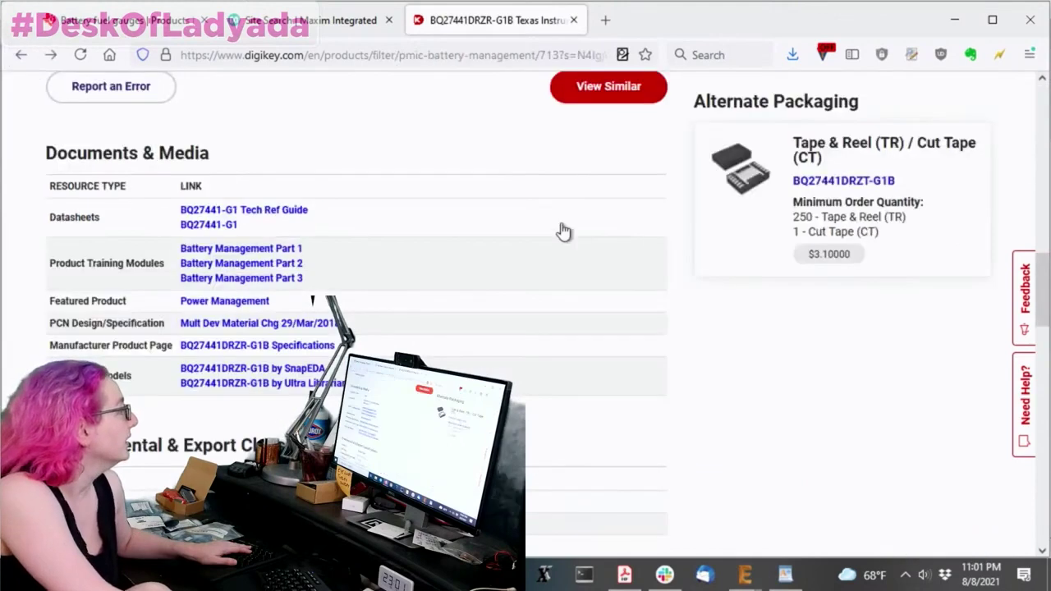
Examine the stock, prices and packages of the remaining results, from the FFG1040UC003X down to the MAX17048G+T10 and BQ27320YZFR.
scroll(472, 201, "down", 2)
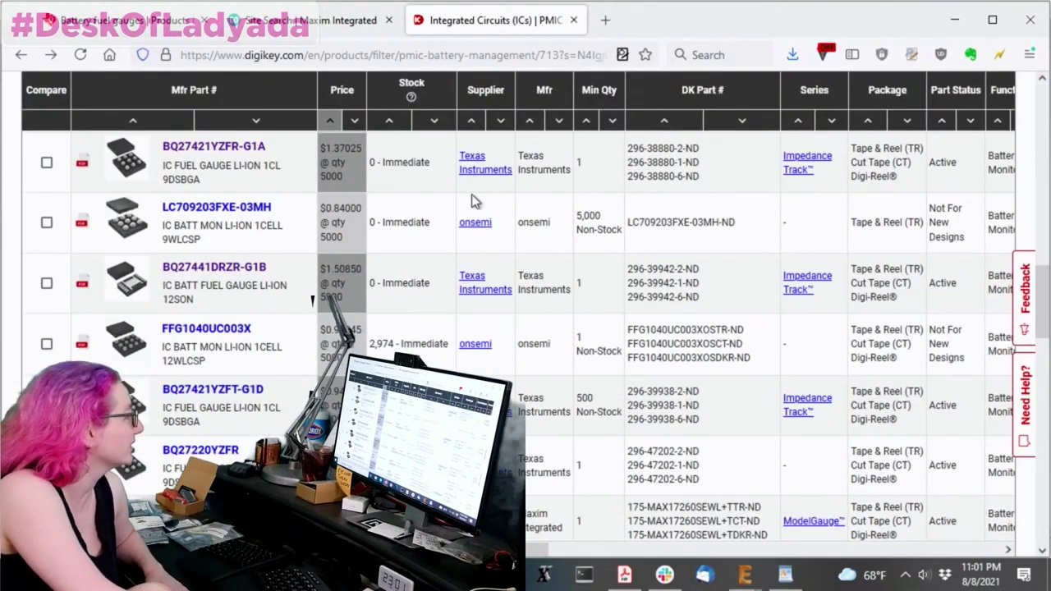
scroll(472, 201, "down", 2)
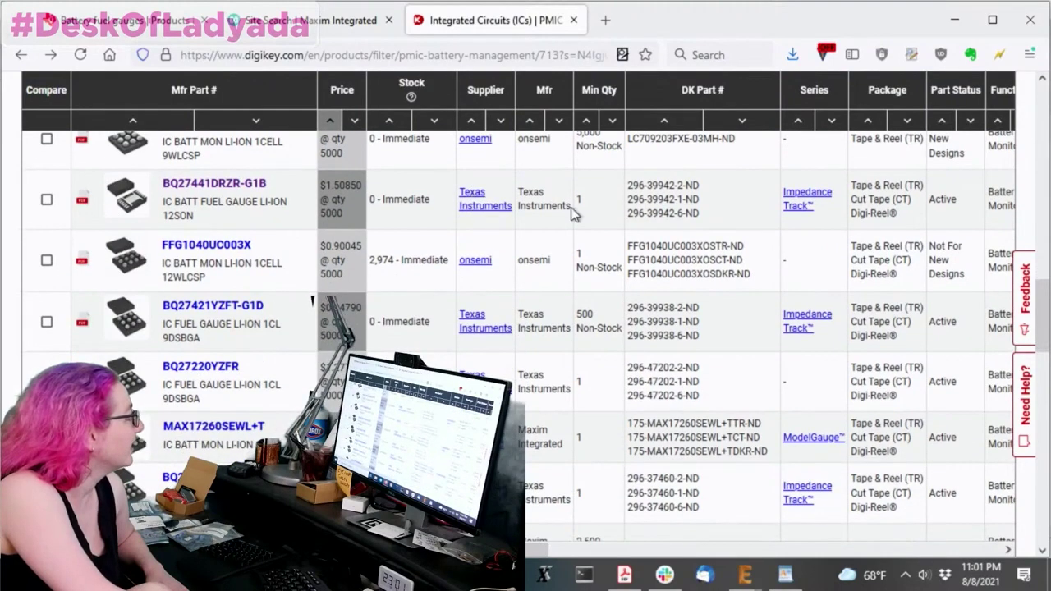
mouse_move(115, 258)
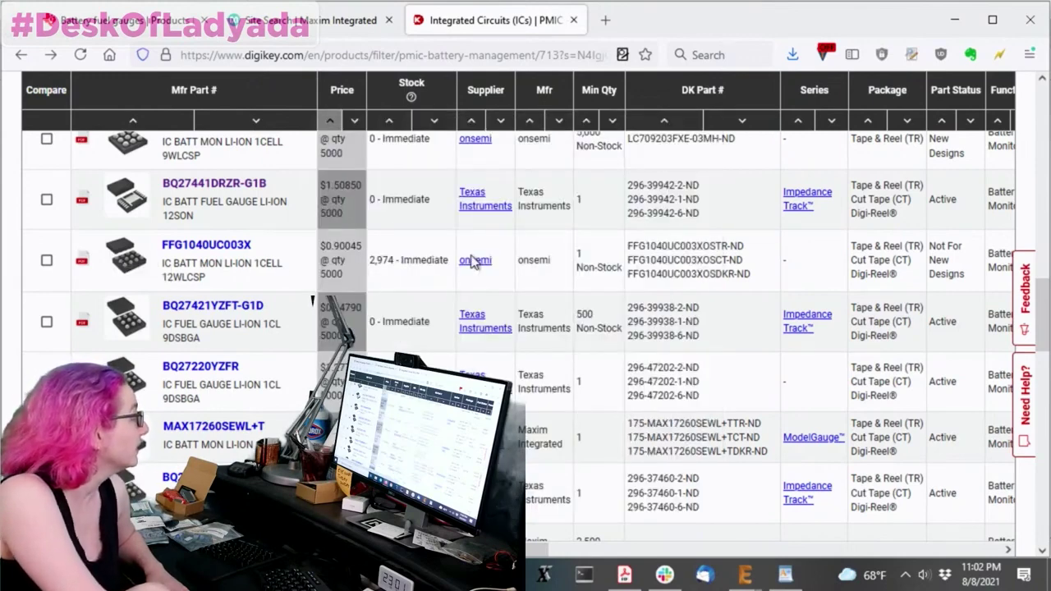
scroll(474, 260, "down", 2)
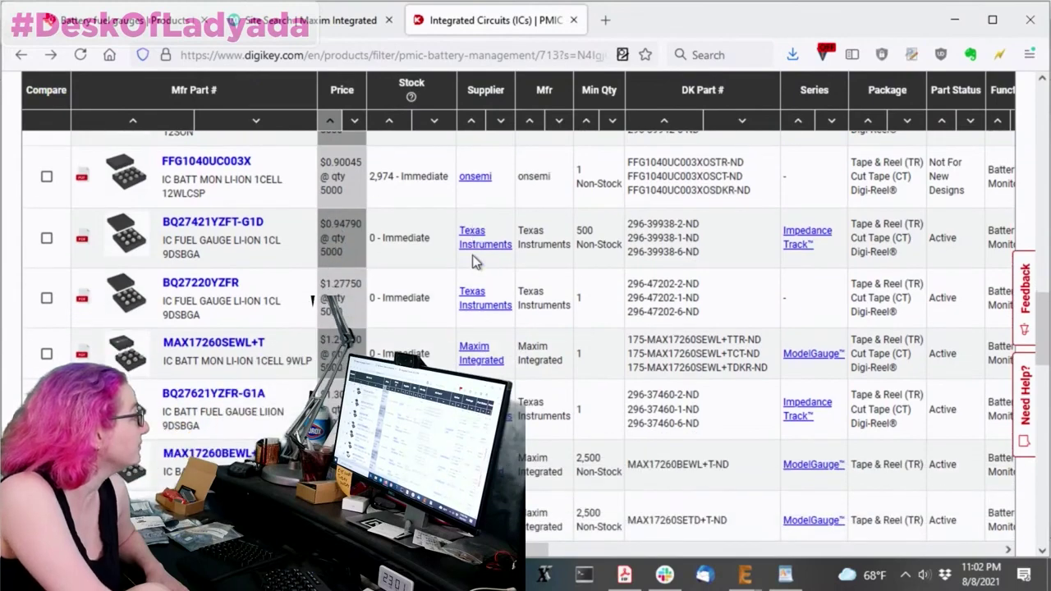
scroll(474, 261, "down", 1)
scroll(473, 257, "up", 6)
scroll(475, 261, "down", 2)
scroll(402, 243, "down", 6)
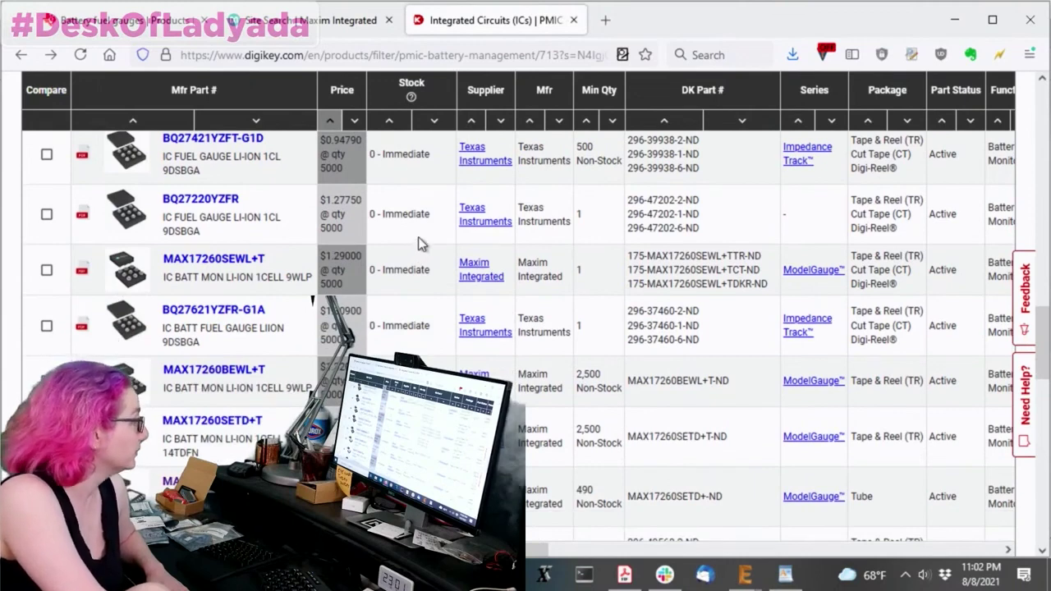
scroll(418, 237, "down", 2)
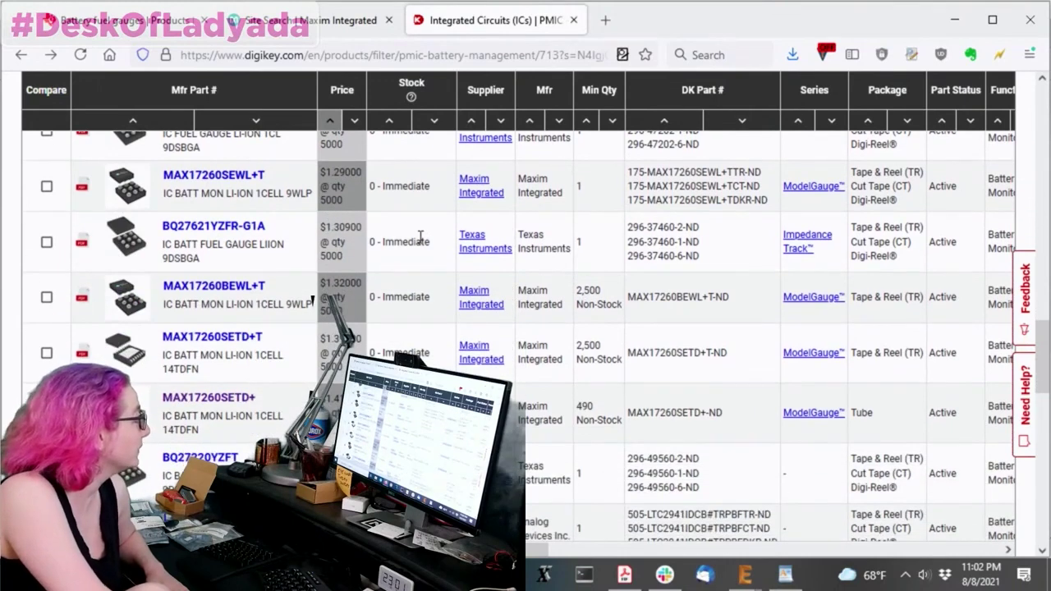
scroll(421, 237, "down", 10)
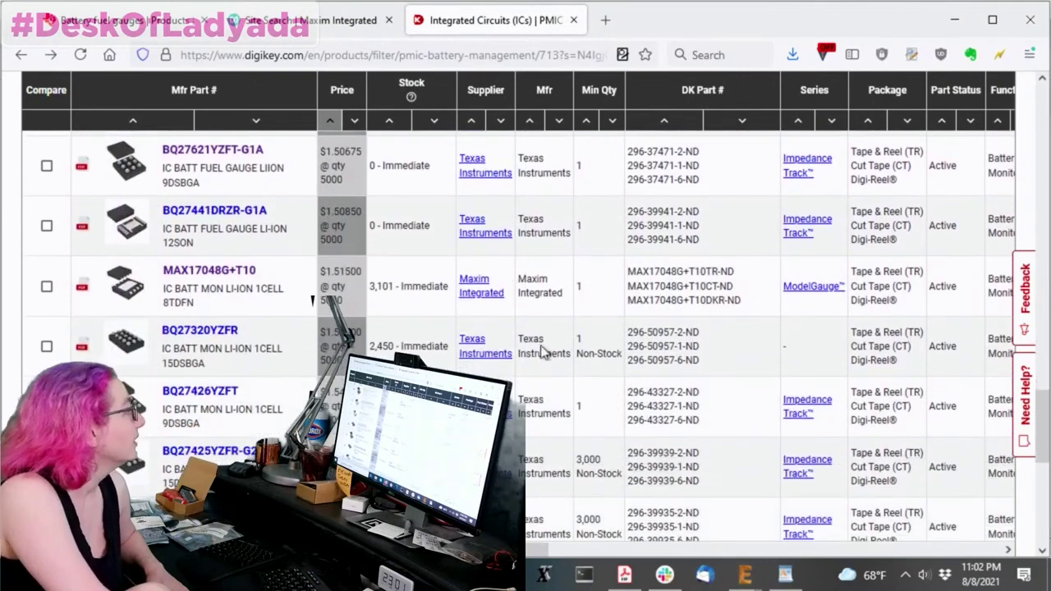
scroll(542, 343, "down", 2)
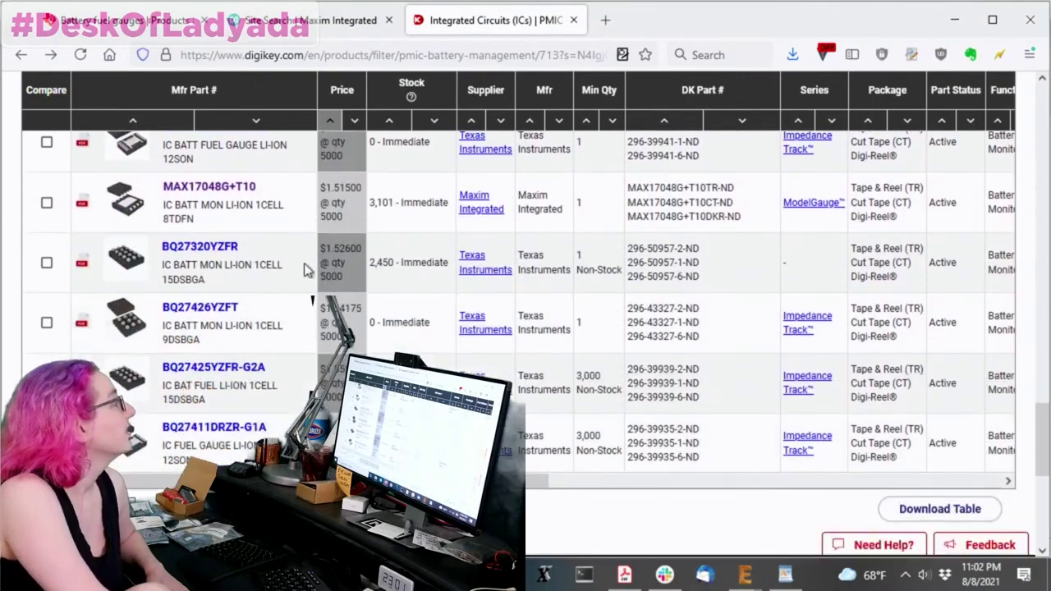
Check the lead time estimates for 10000 and 100000 pieces of the MAX17048G+T10 on its product page.
left_click(226, 196)
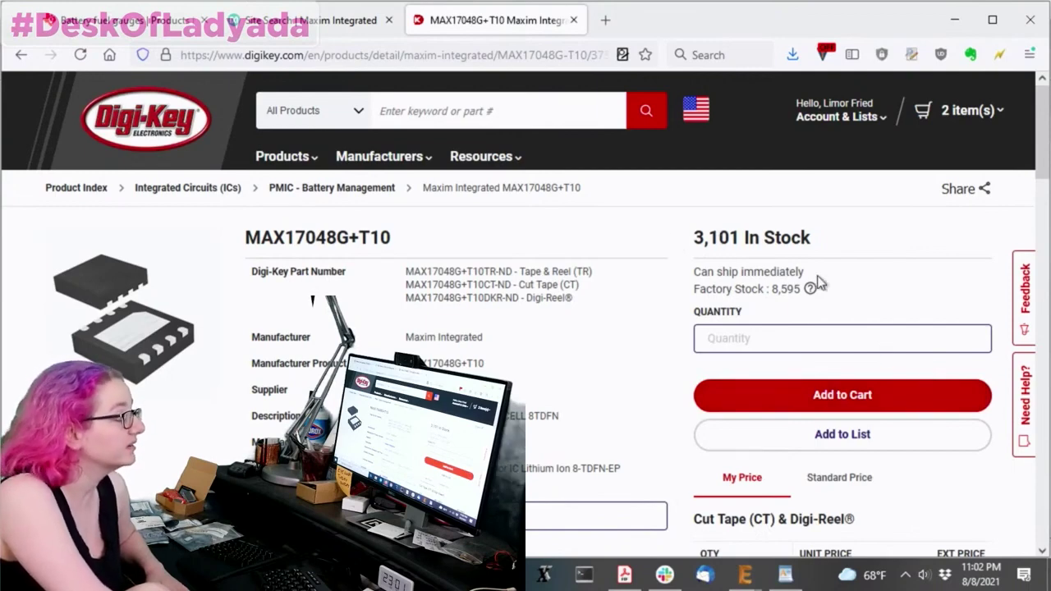
scroll(893, 289, "down", 1)
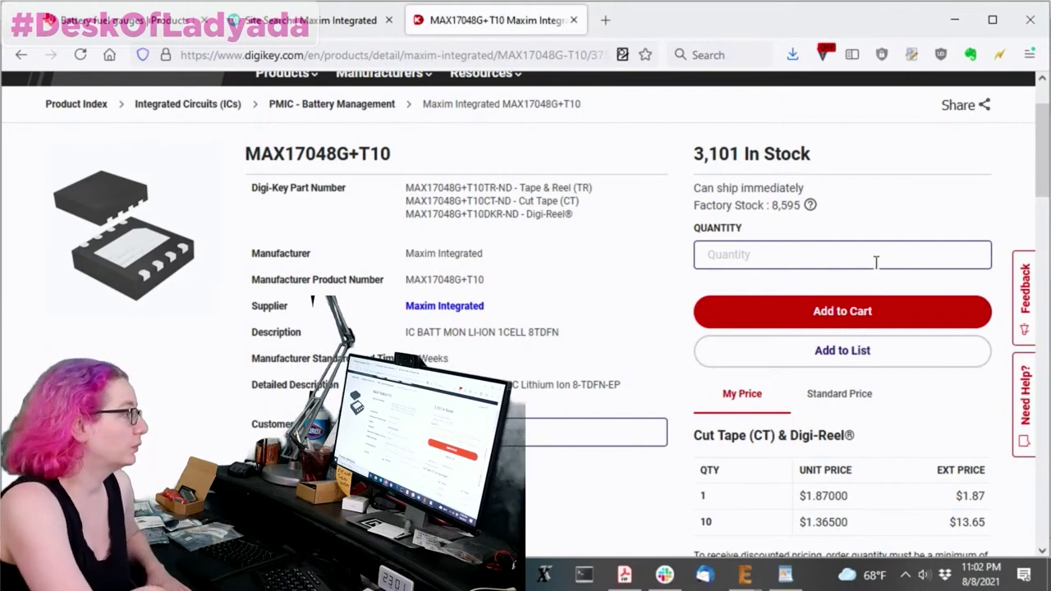
left_click(877, 261)
type("10")
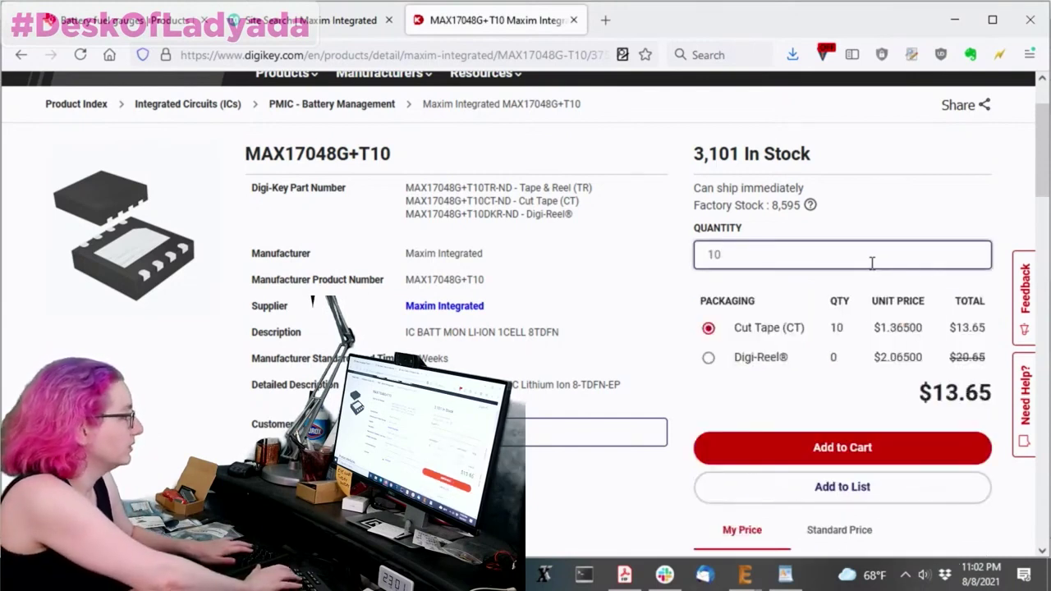
type("000")
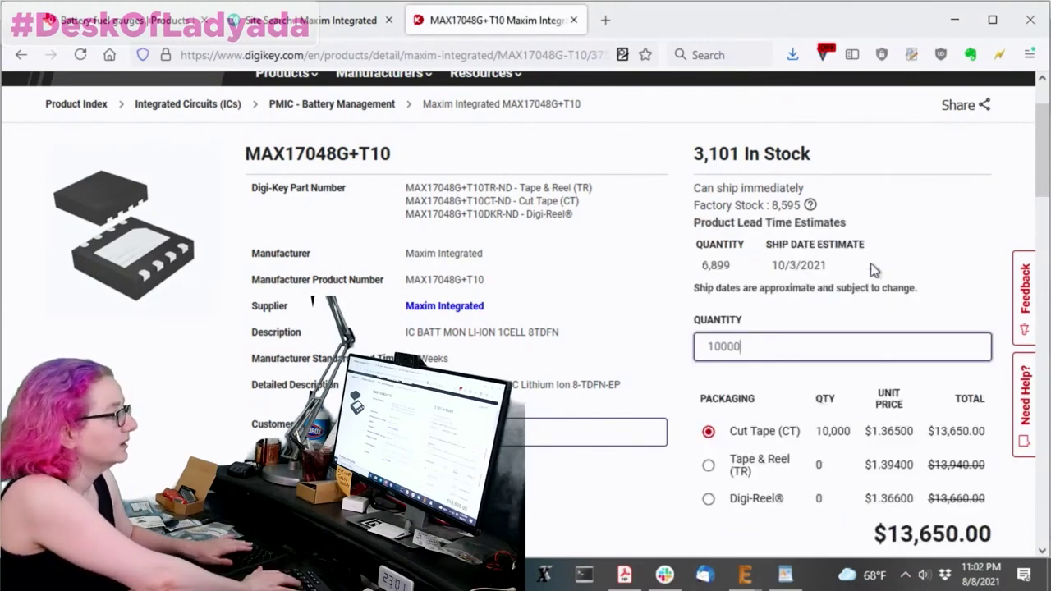
type("0")
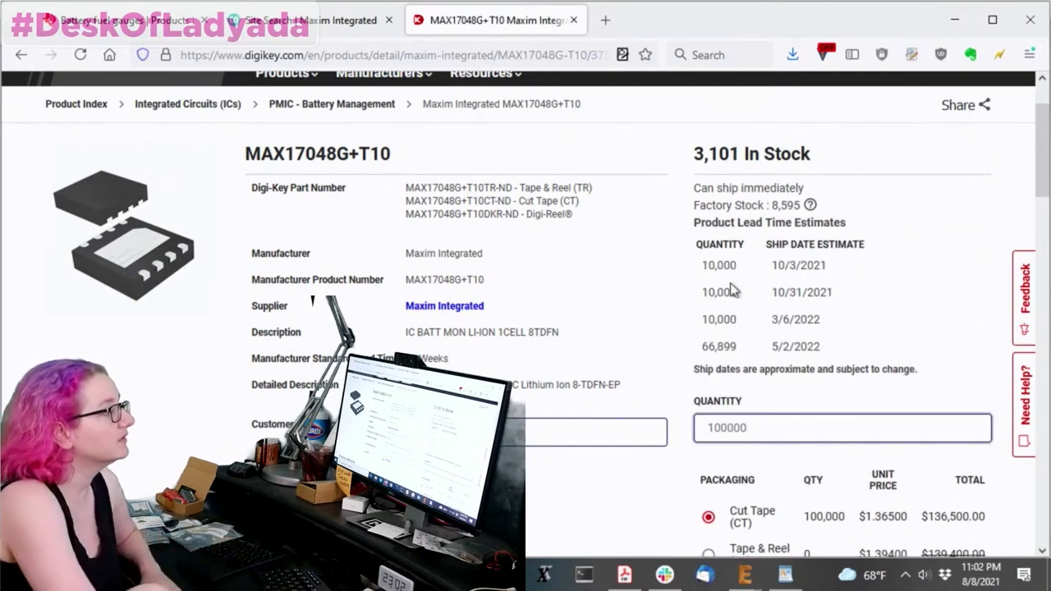
Examine the two earliest ship dates of the MAX17048G+T10 and its packaging prices for the 100000-piece quantity.
left_click_drag(835, 336, 700, 273)
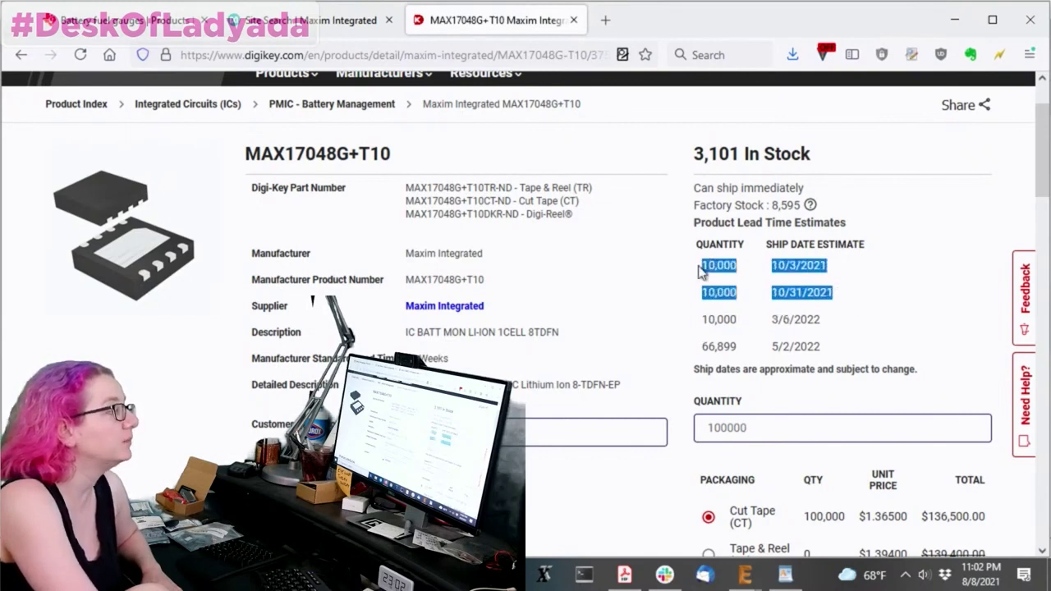
left_click(861, 304)
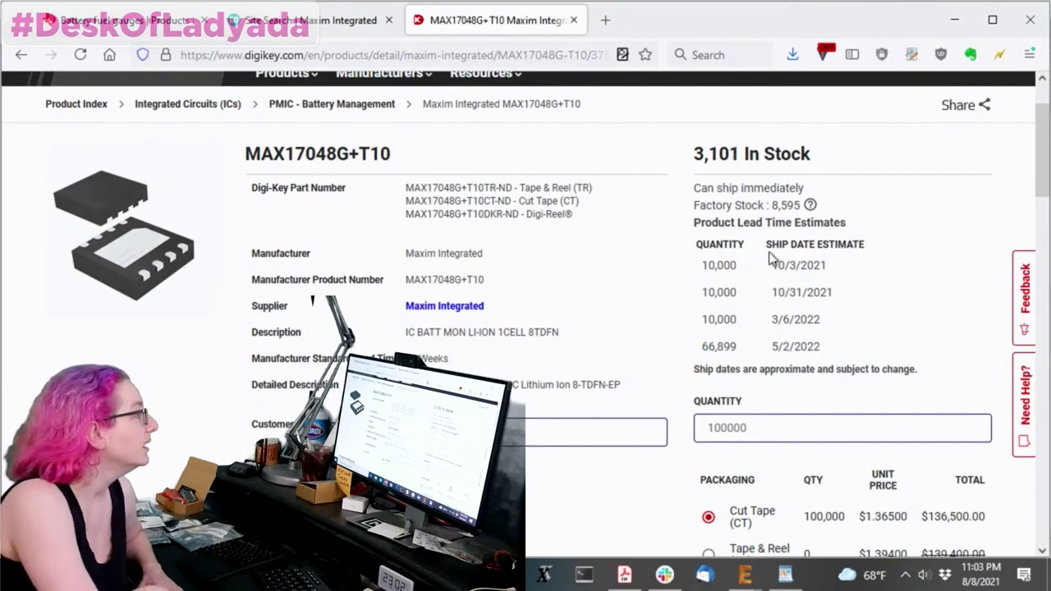
scroll(822, 220, "down", 2)
scroll(850, 212, "down", 2)
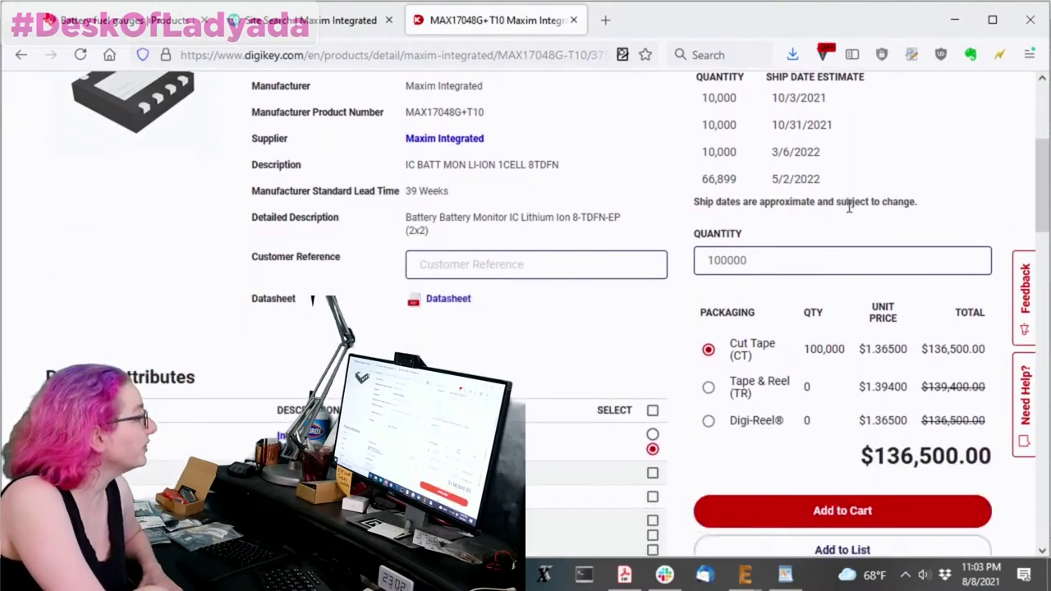
scroll(850, 213, "up", 4)
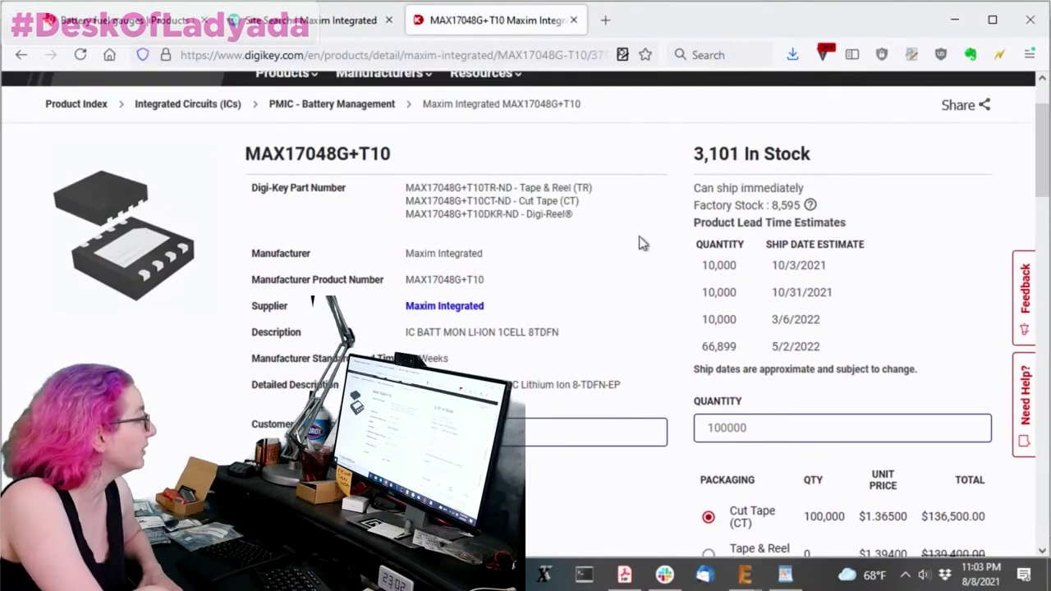
Switch to EAGLE and bring up the MAX17048 Rev A board layout.
left_click(747, 578)
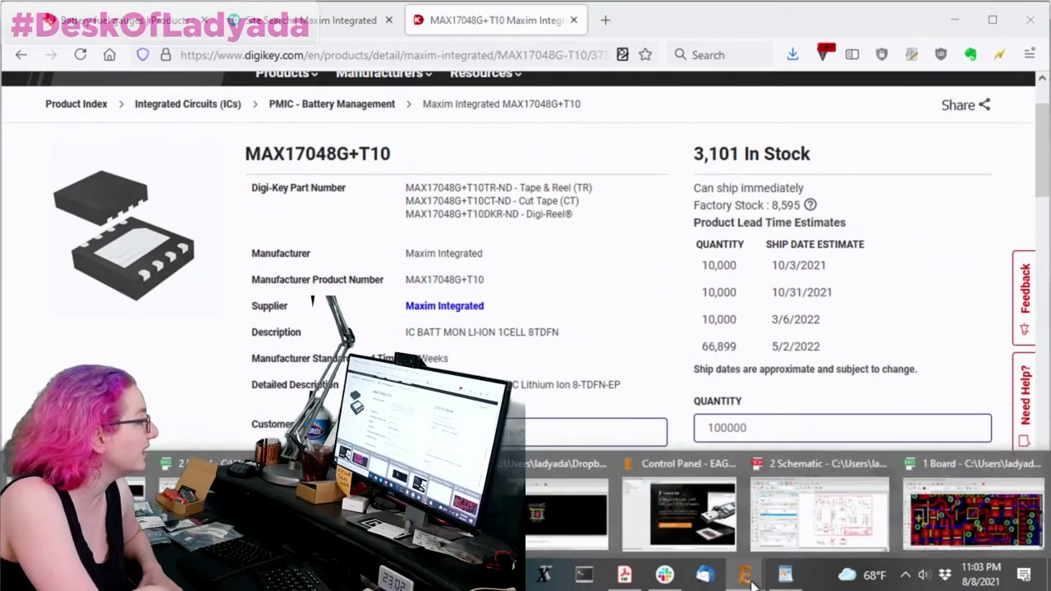
left_click(558, 526)
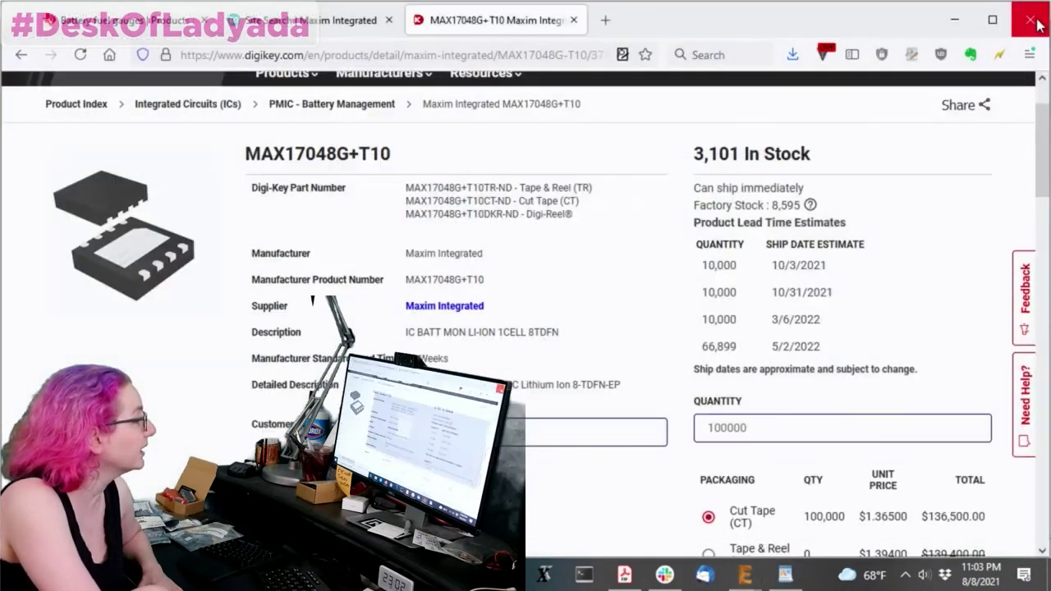
left_click(1030, 13)
mouse_move(745, 575)
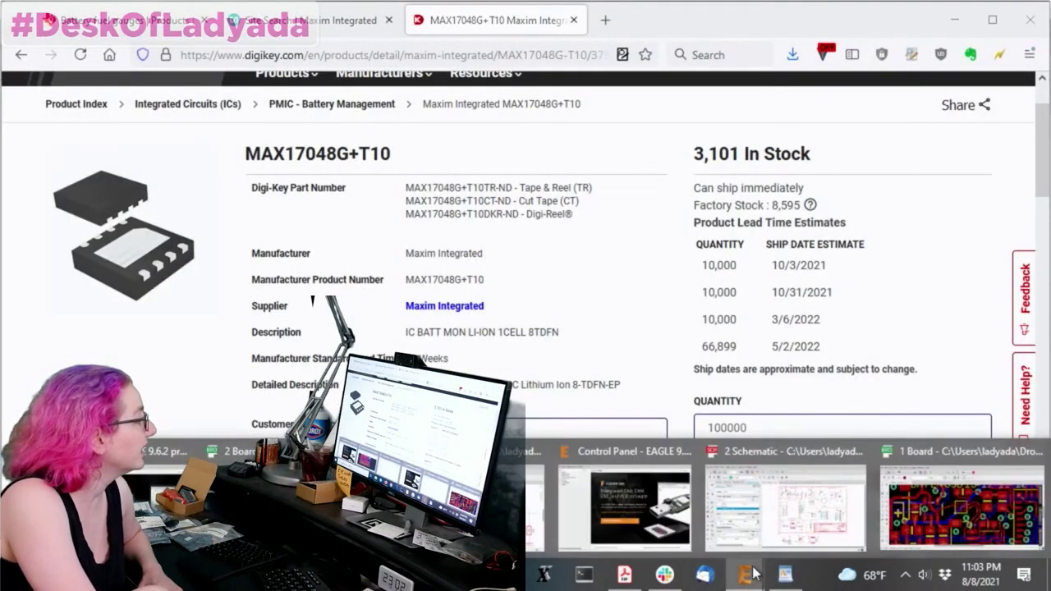
left_click(741, 544)
Make 21 tPlace the current layer and examine the MAX17048 breakout's whole layout, including its connectors and pin labels.
left_click(193, 98)
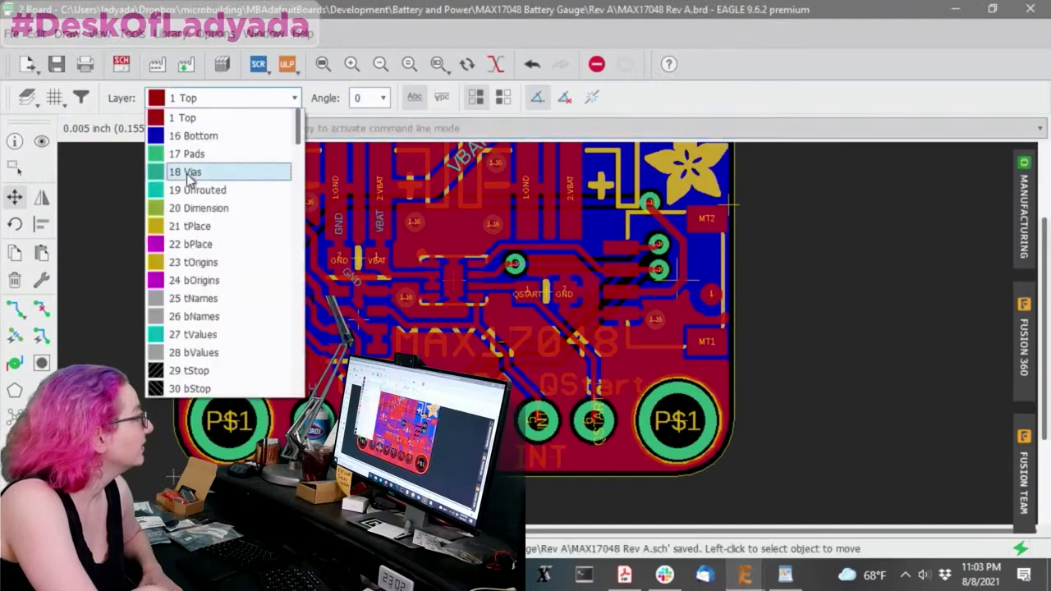
left_click(191, 230)
scroll(238, 296, "down", 3)
scroll(238, 300, "up", 3)
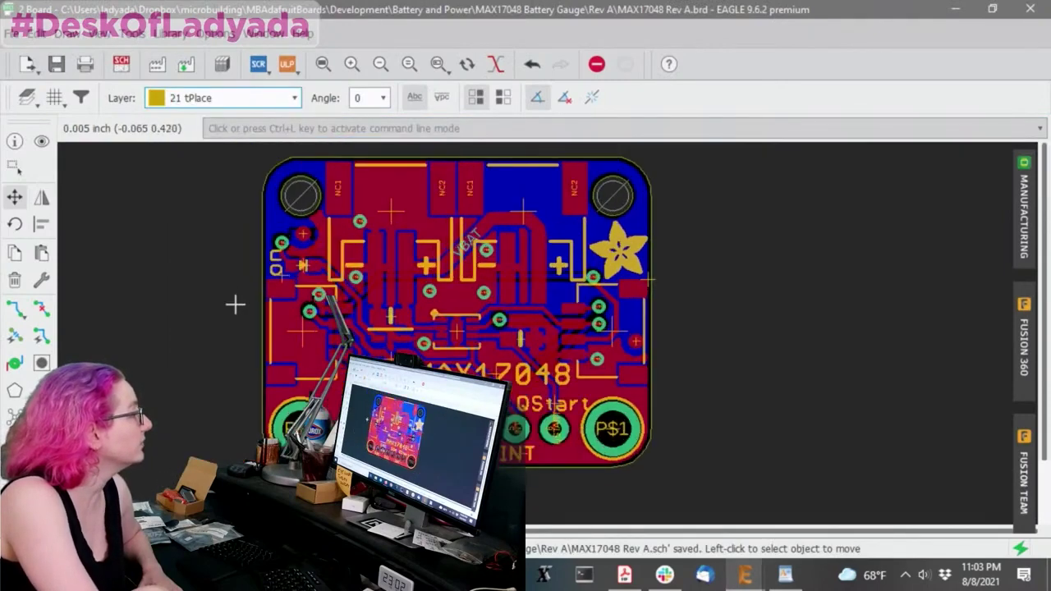
scroll(246, 263, "down", 1)
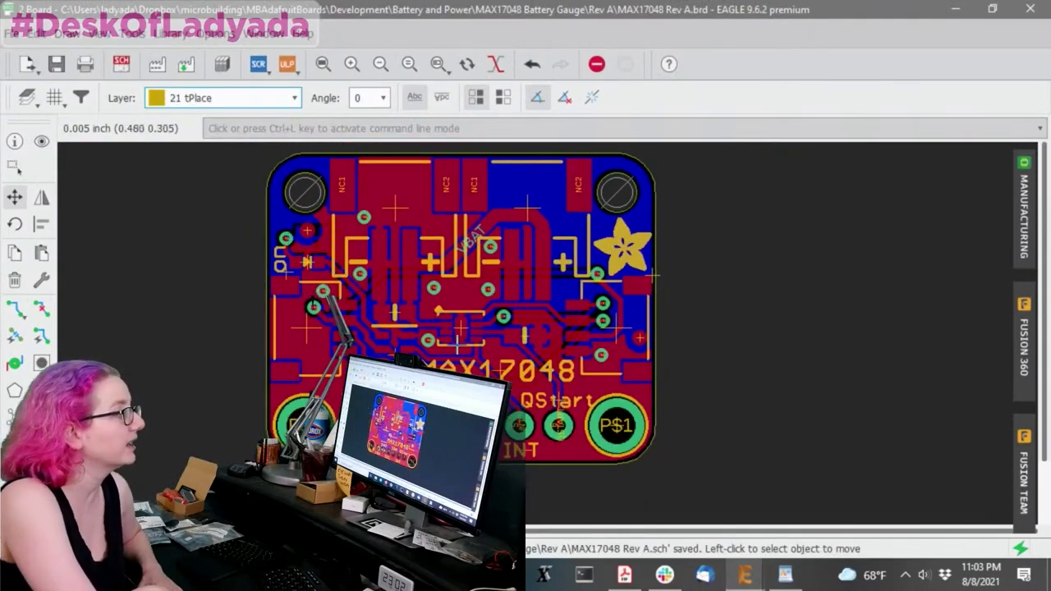
scroll(534, 304, "down", 2)
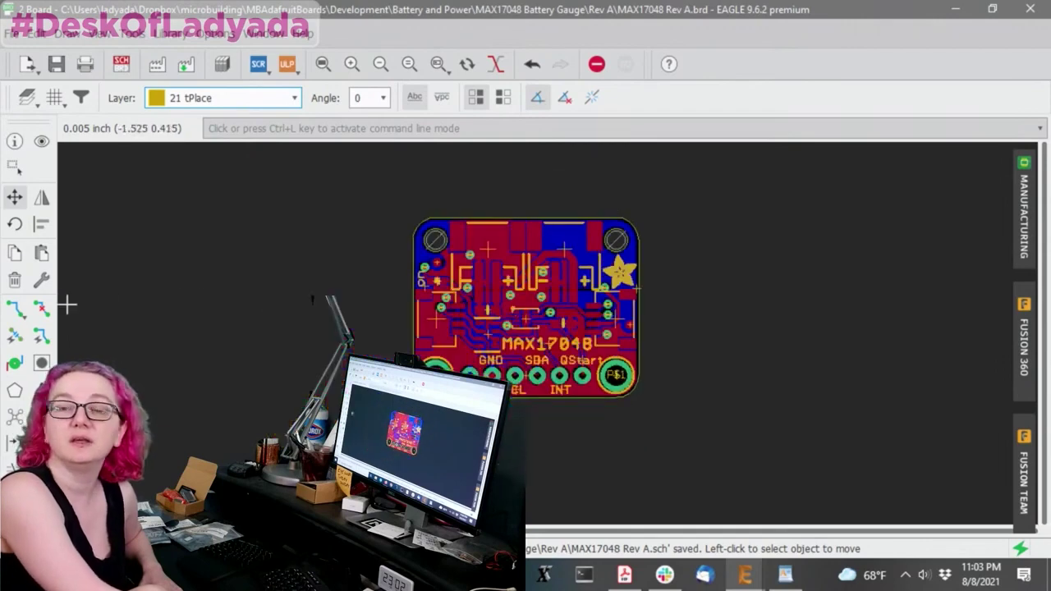
scroll(197, 312, "down", 1)
scroll(135, 279, "up", 2)
scroll(759, 382, "up", 2)
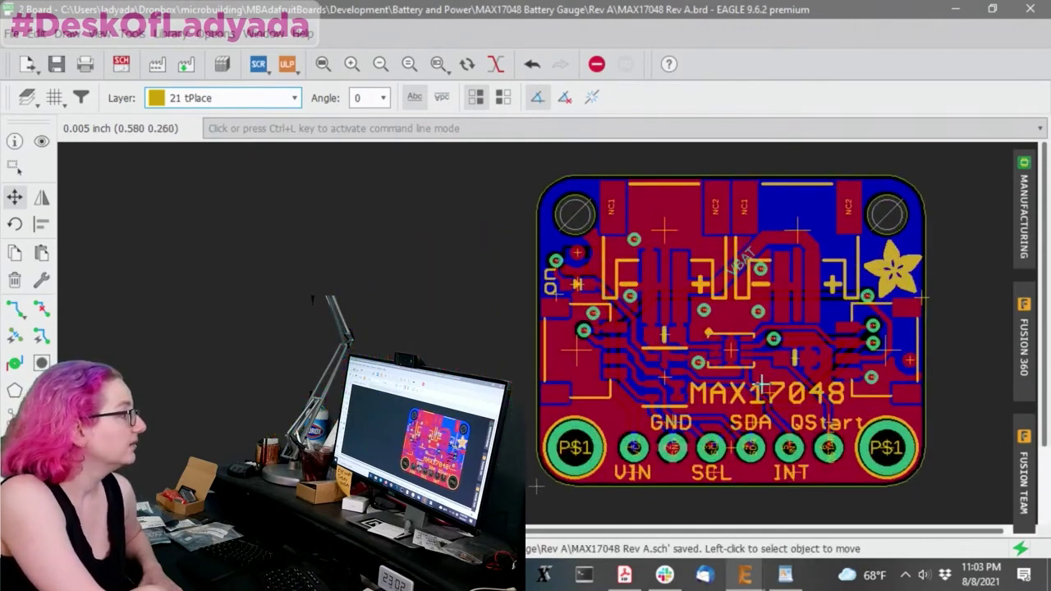